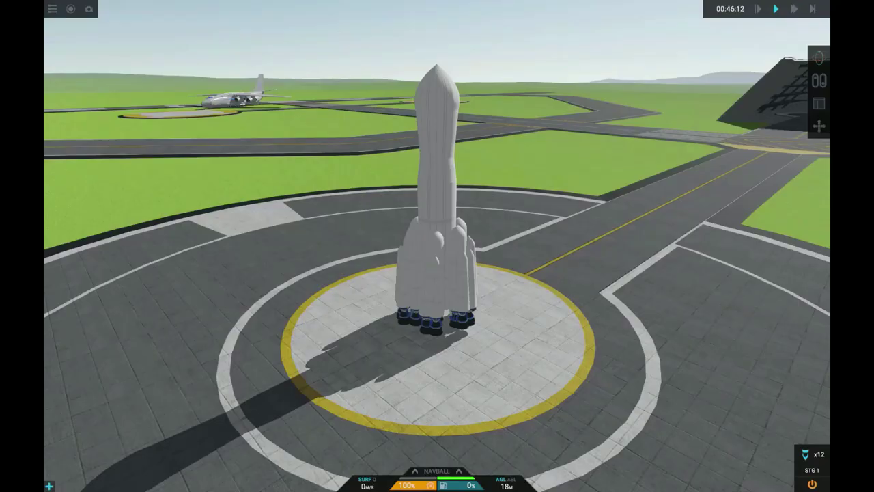
- Activate the first stage of the rocket standing on the launch pad
key(space)
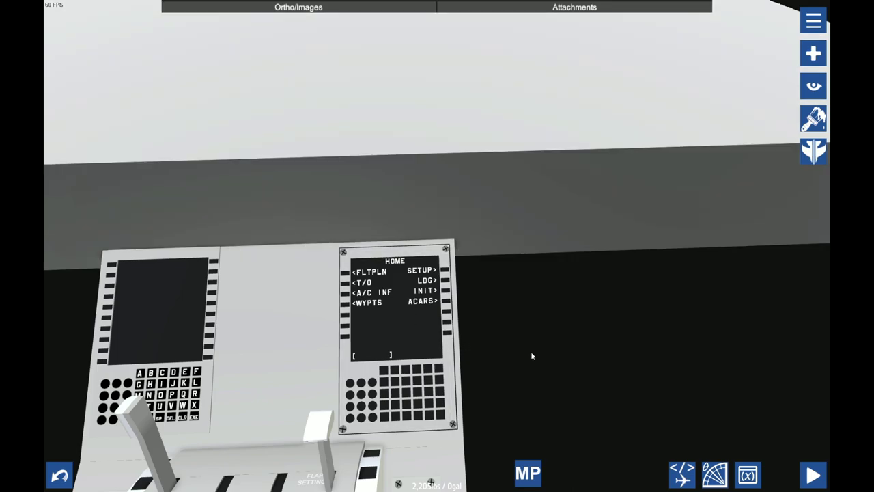
- Examine the flight management units, fuel controls and VHF radio panels on the cockpit's centre pedestal
right_drag(532, 352, 539, 347)
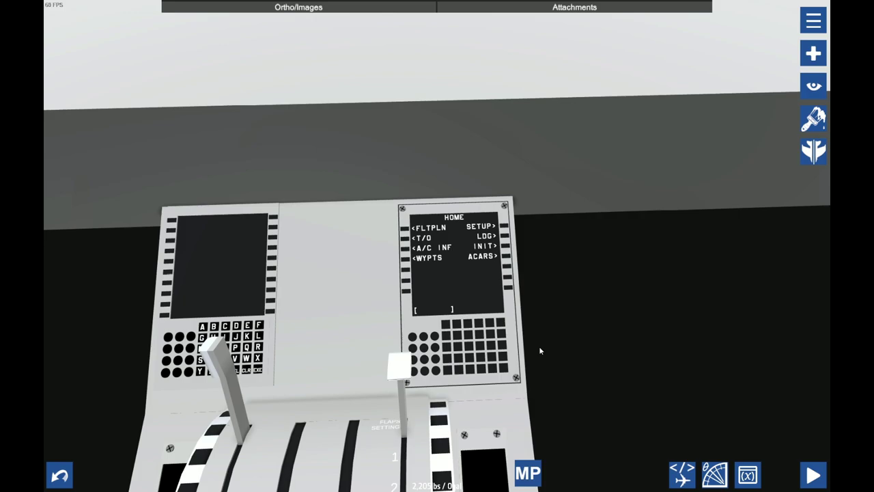
scroll(446, 263, up, 4)
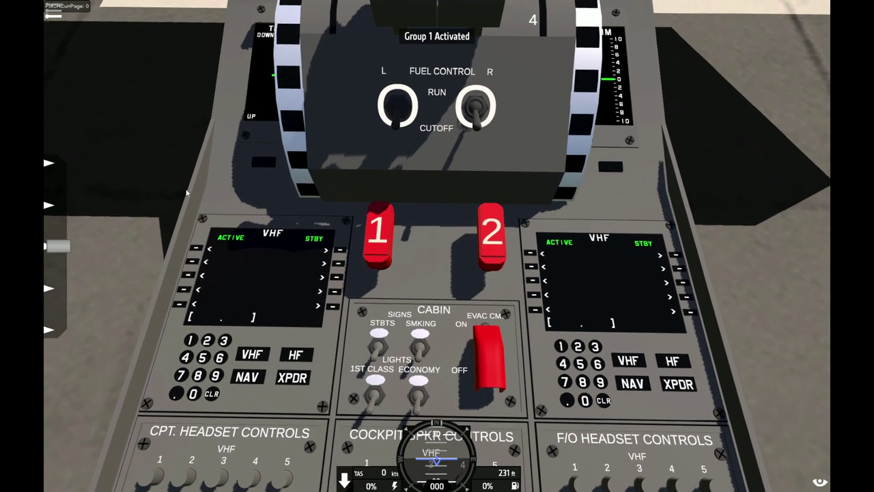
scroll(191, 203, down, 3)
scroll(312, 250, up, 6)
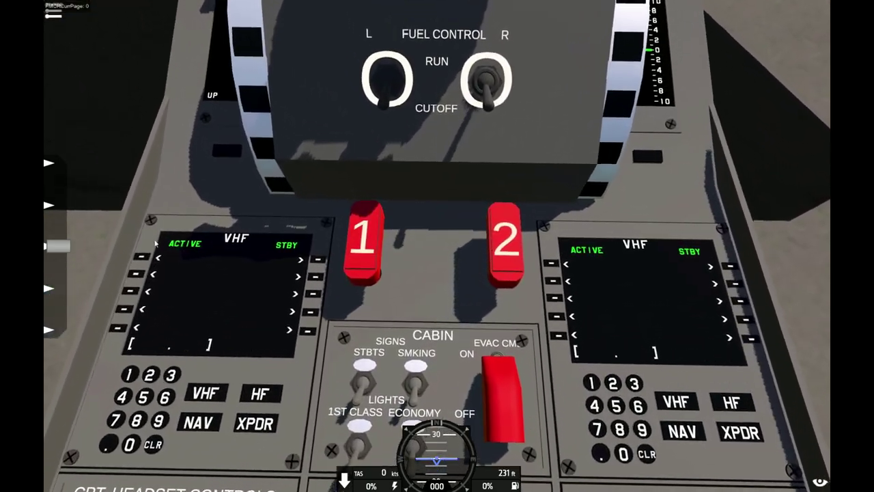
scroll(299, 245, down, 3)
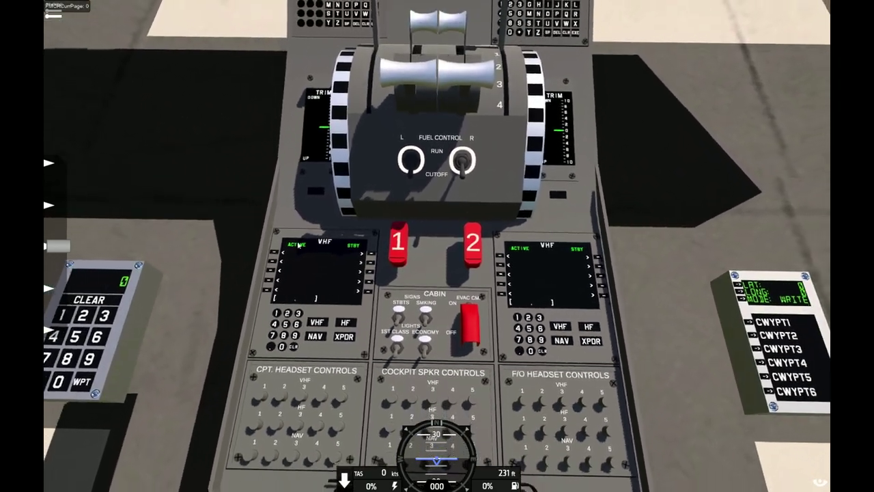
scroll(299, 244, up, 4)
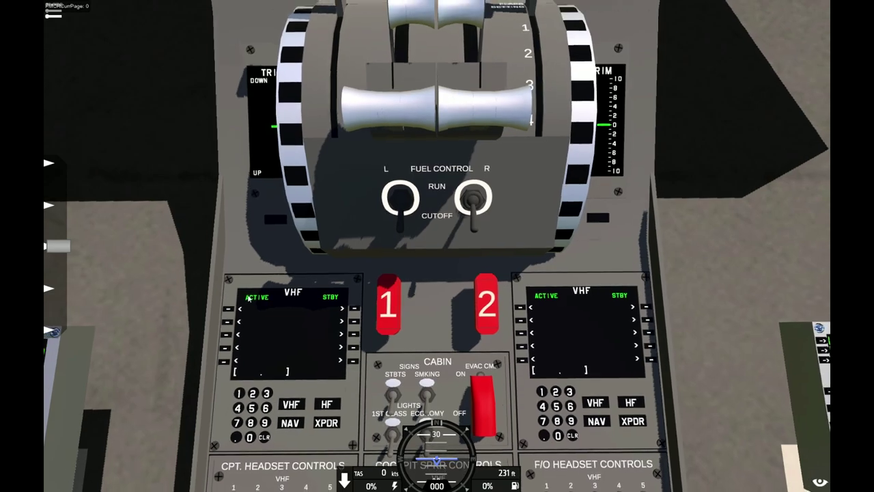
scroll(255, 302, down, 5)
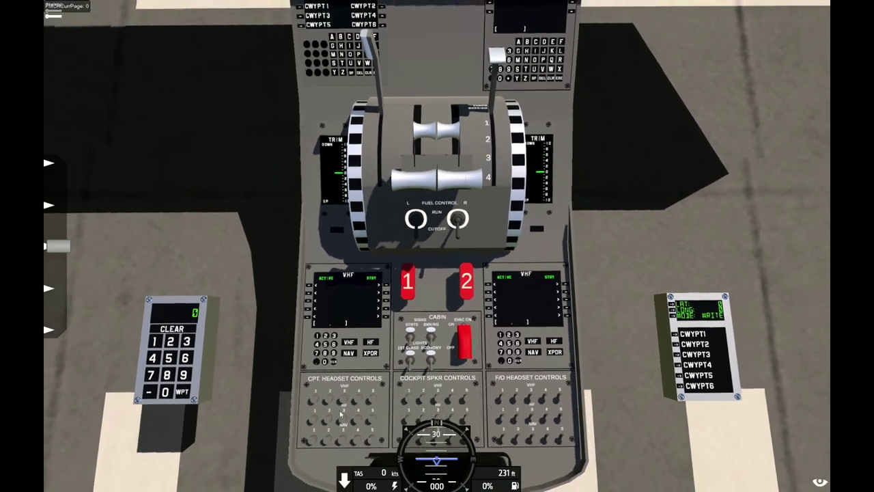
scroll(328, 351, up, 5)
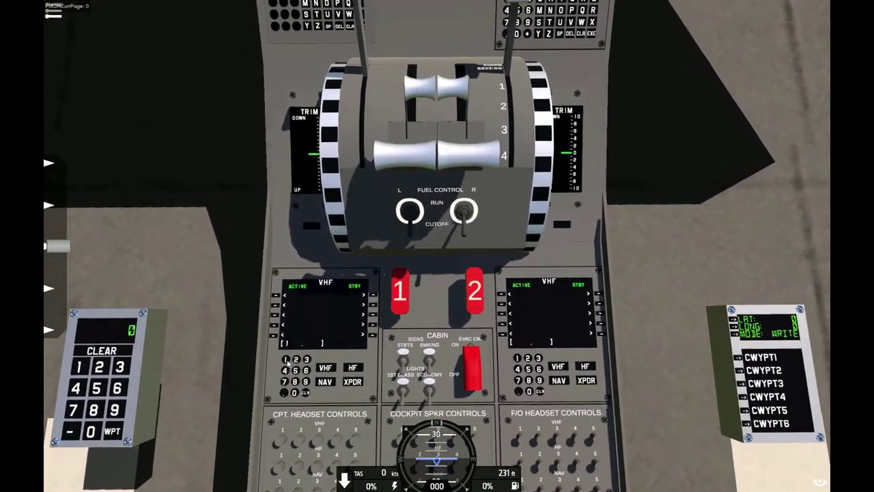
- Enter 109 on the captain's VHF radio, store it as the standby frequency and make it the active one
click(305, 382)
click(372, 297)
scroll(378, 298, up, 3)
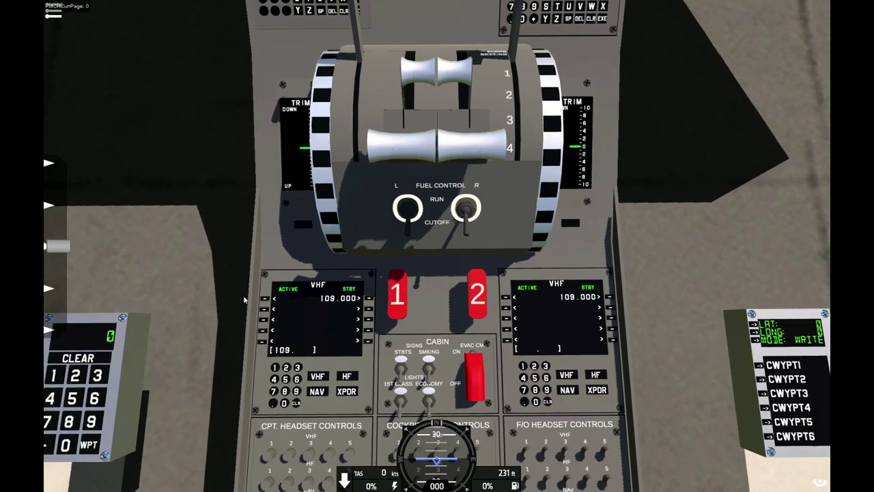
drag(253, 292, 305, 328)
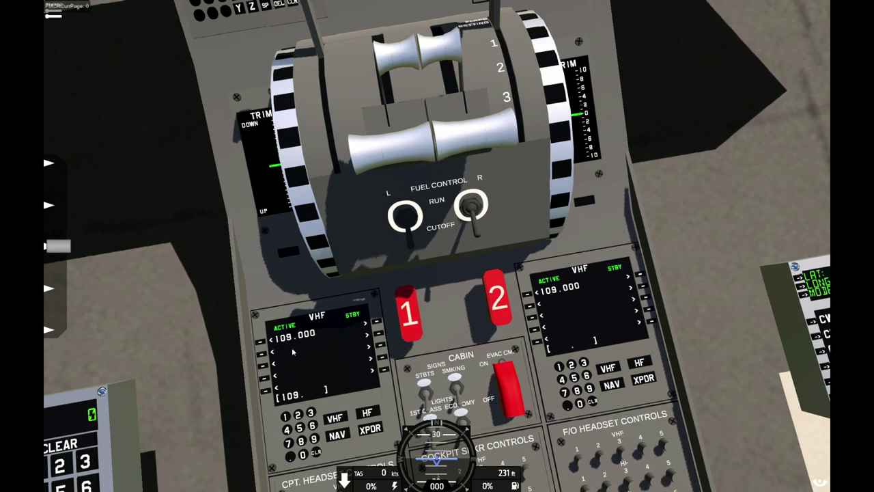
scroll(775, 101, up, 1)
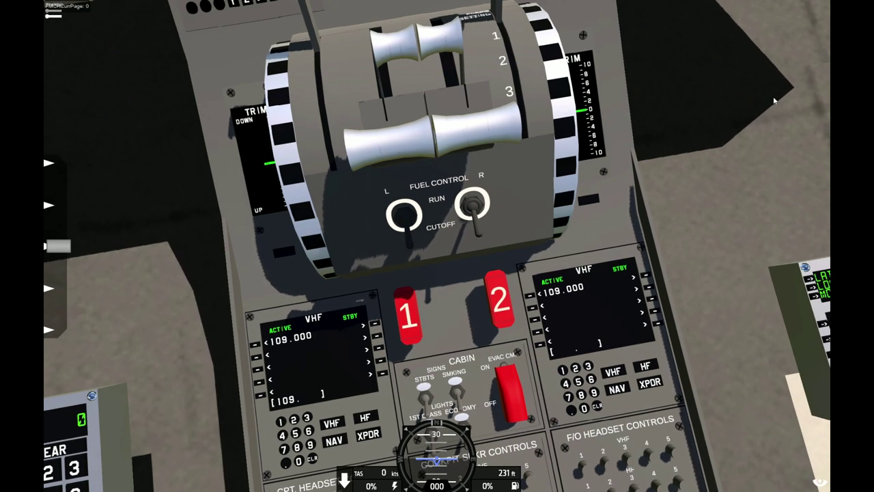
- Examine the pedestal and the HOME page of the first officer's flight management unit
key(f)
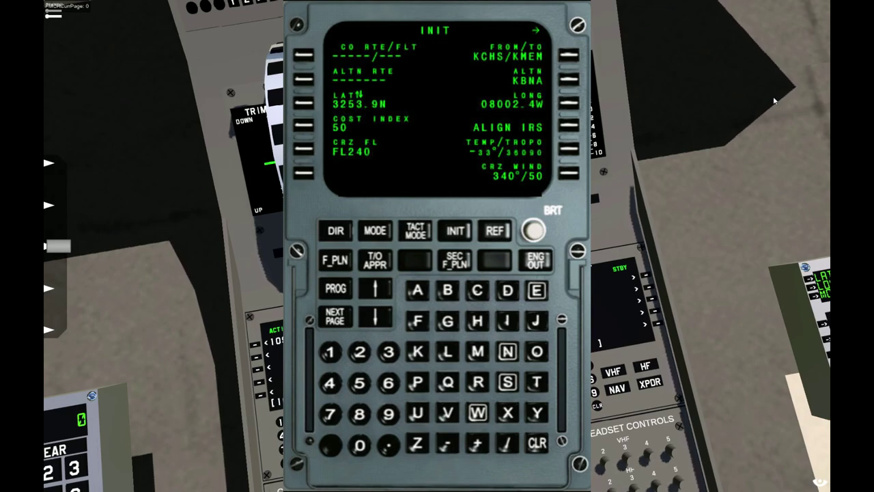
scroll(683, 144, down, 5)
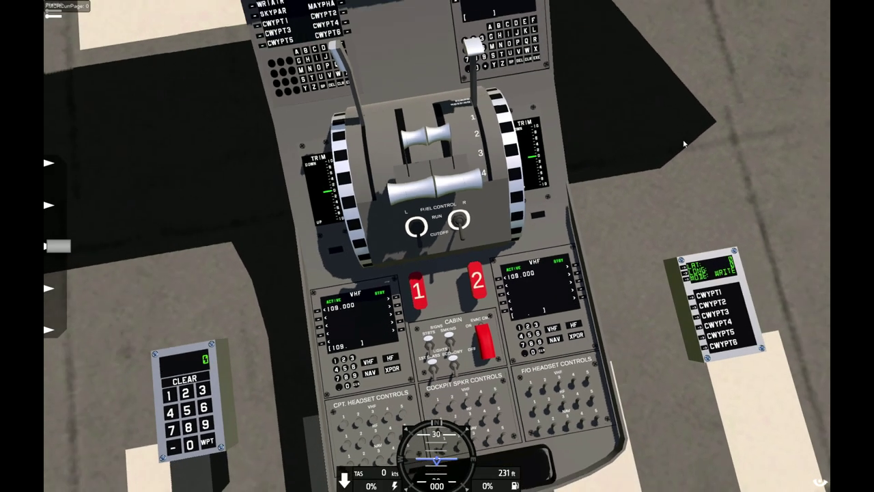
drag(684, 144, 630, 135)
scroll(604, 180, up, 2)
scroll(622, 153, down, 2)
right_drag(629, 136, 608, 168)
scroll(603, 173, up, 2)
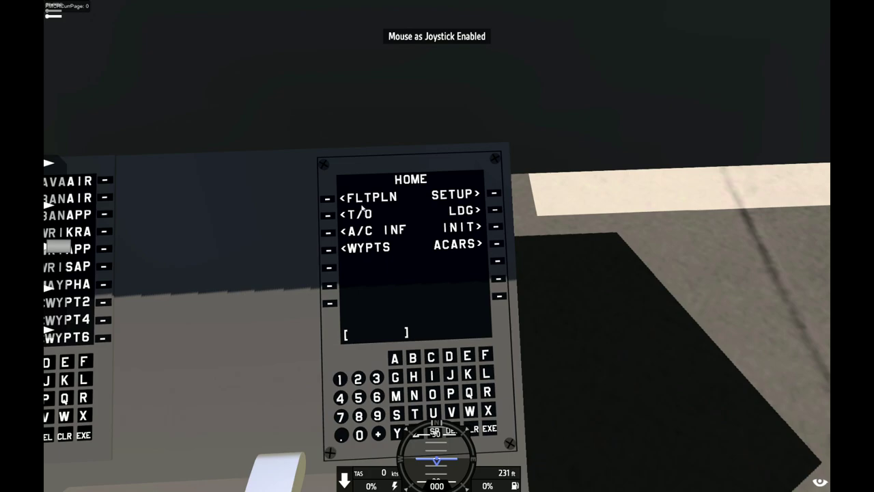
- Exit the flight to the designer and delete the lowest line key on each side of the HOME screen
key(Escape)
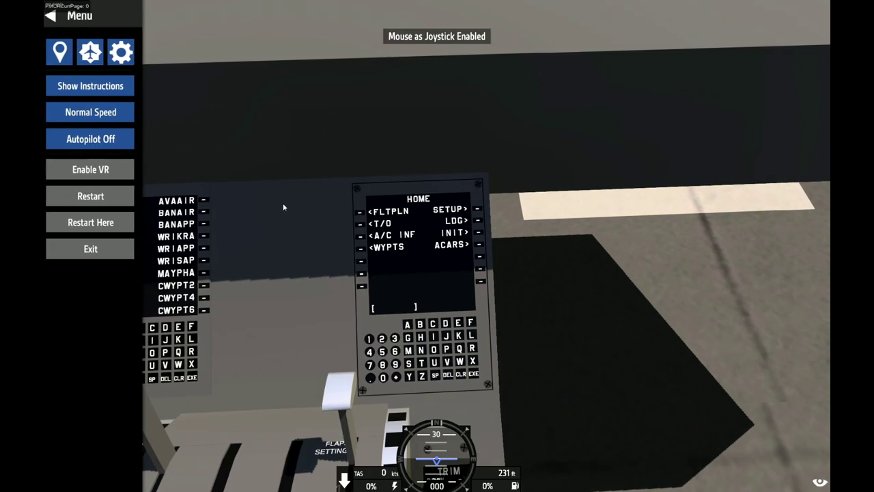
click(107, 250)
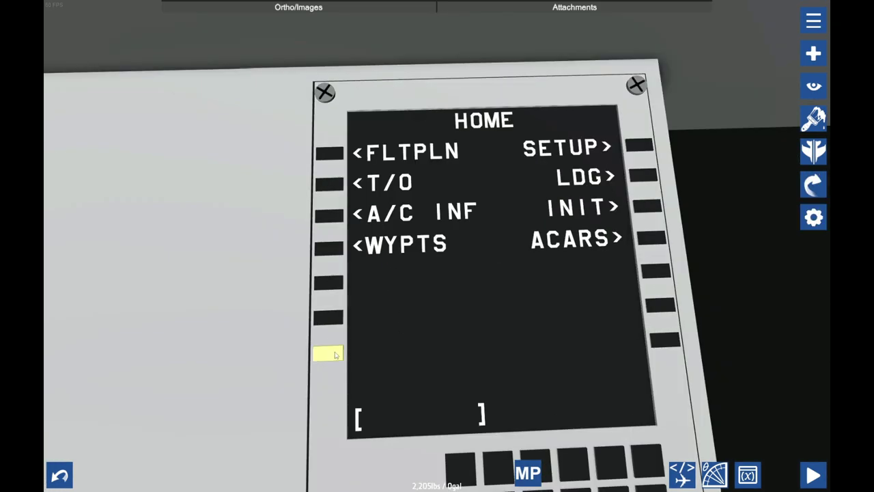
key(Delete)
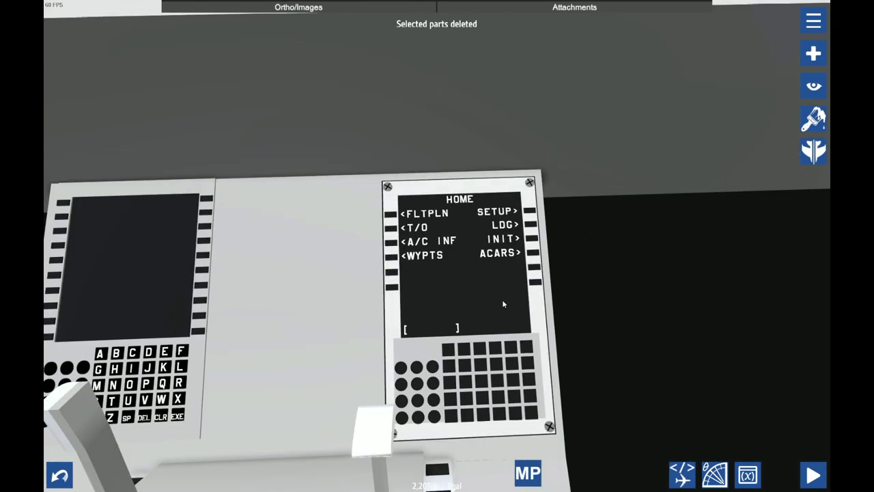
- Start transforming the HOME screen unit's panel, with the transform applied to Connected Parts
click(473, 272)
click(812, 185)
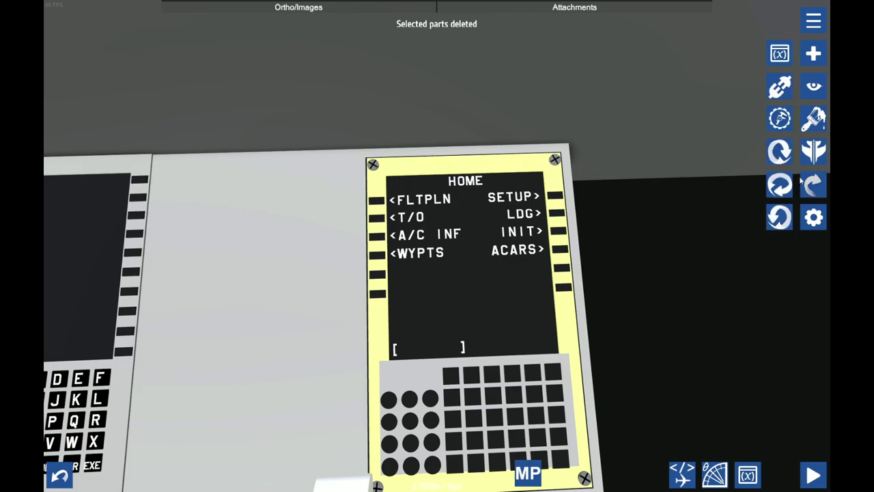
click(780, 121)
scroll(520, 253, down, 5)
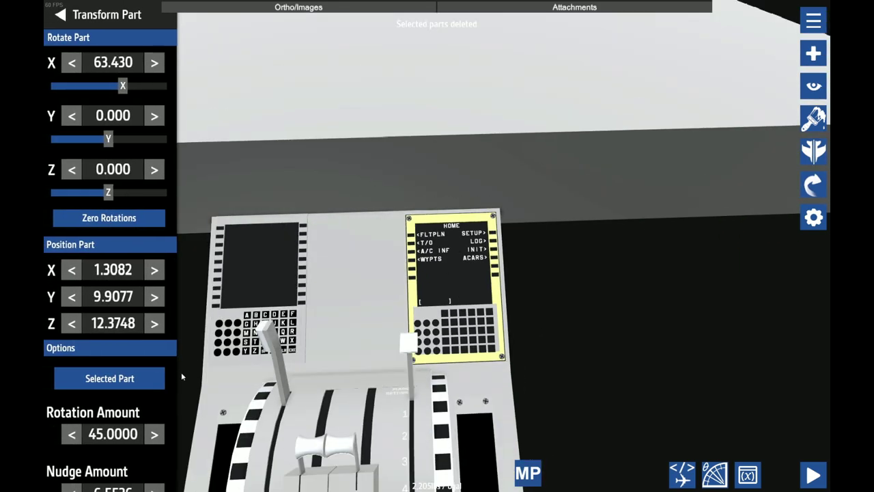
click(146, 374)
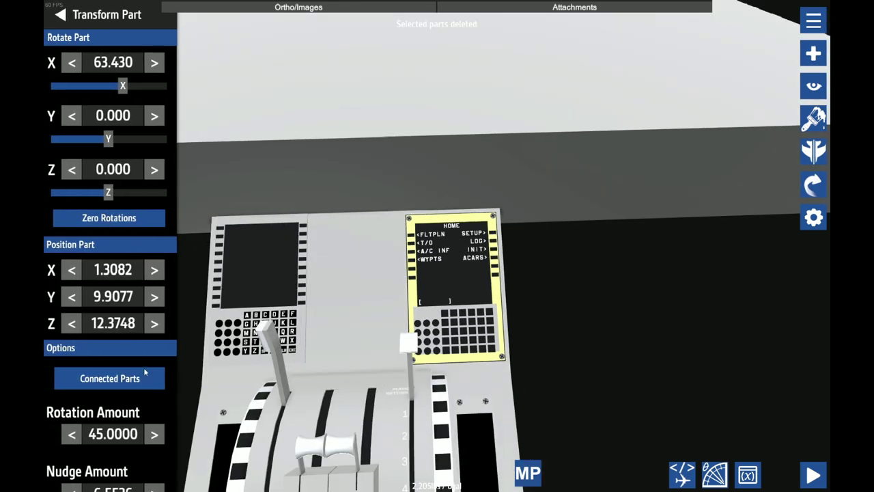
scroll(157, 328, down, 2)
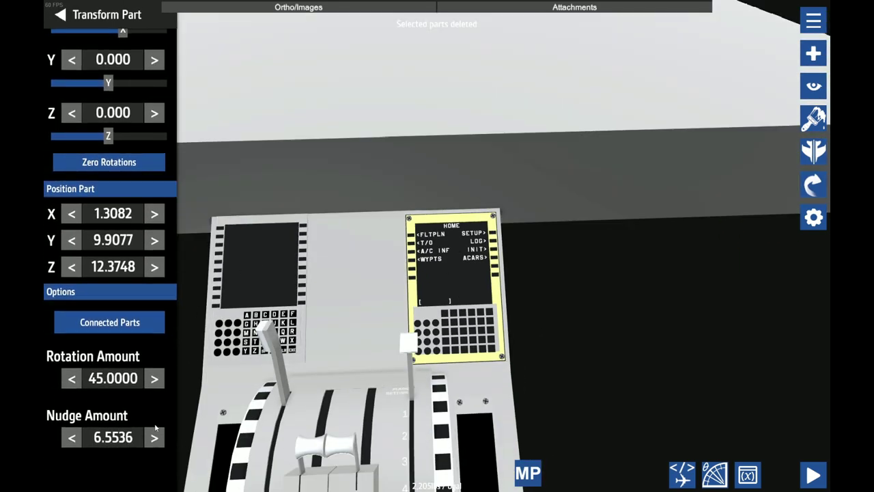
- Set the nudge amount to 0.4096 and move the HOME unit sideways off the pedestal to X 2.9466
click(71, 437)
click(71, 438)
click(72, 438)
click(72, 438)
key(Right)
key(Right)
key(Right)
key(Right)
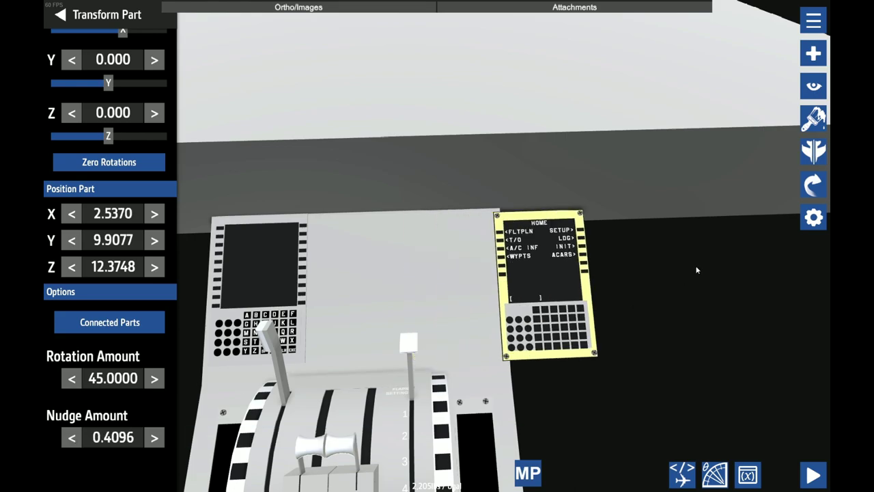
- Lay the HOME unit flat by setting its X rotation to 90 degrees
scroll(84, 65, up, 2)
click(283, 239)
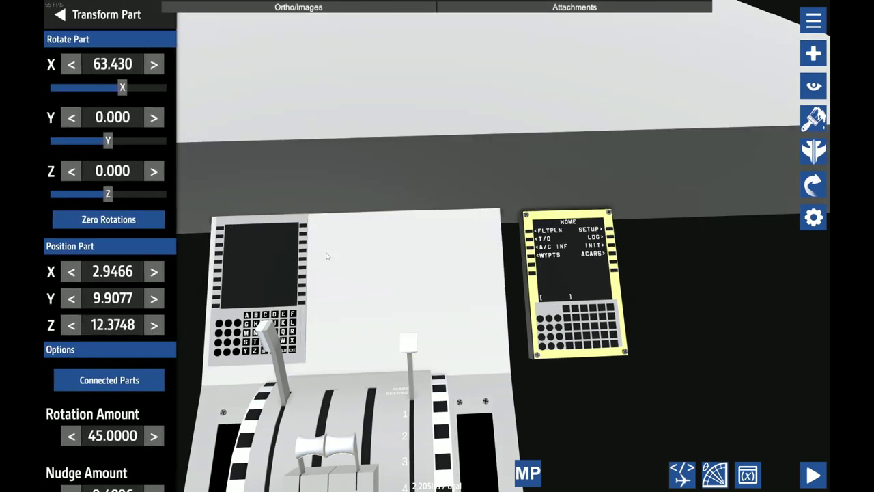
click(275, 245)
click(276, 244)
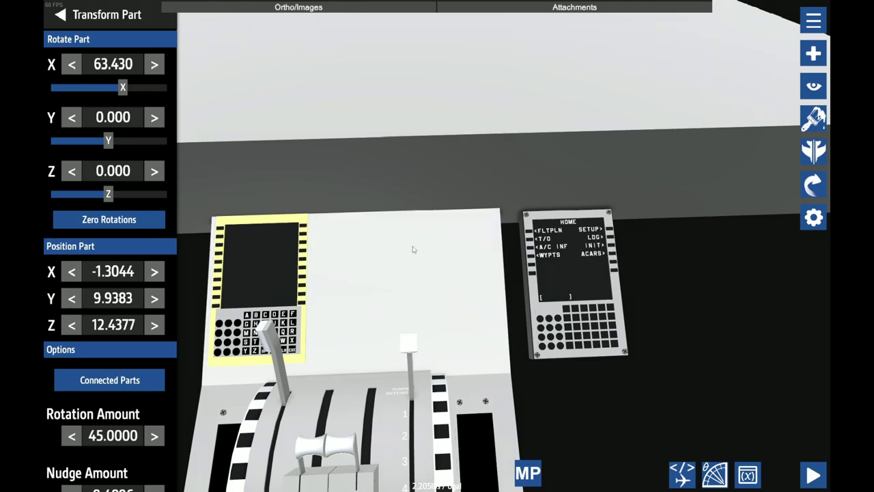
click(592, 233)
click(127, 69)
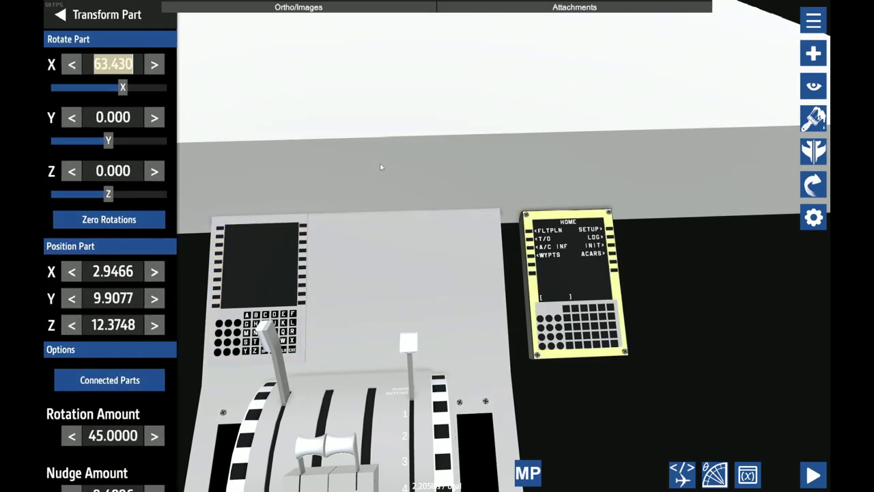
drag(577, 274, 282, 156)
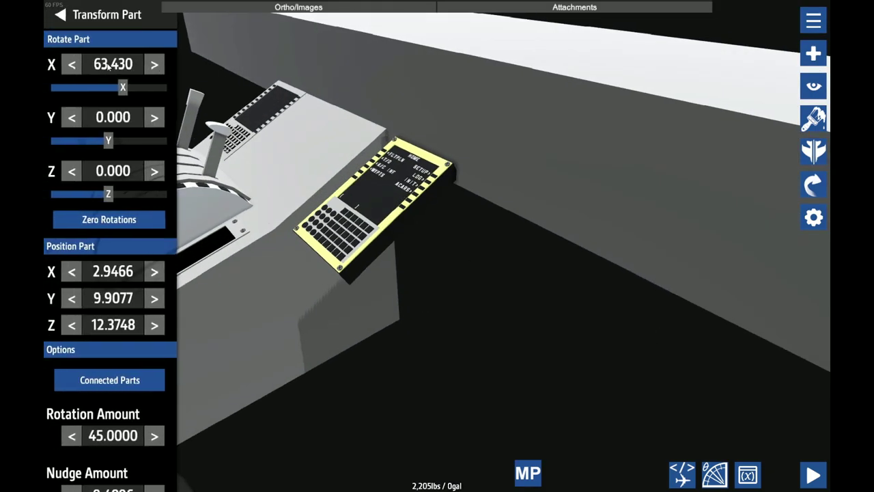
text(90)
- Move the HOME unit back alongside the throttle quadrant to Z 9.0979
drag(449, 373, 603, 398)
key(Down)
key(Down)
key(Down)
key(Down)
key(Down)
key(Down)
key(Down)
key(Down)
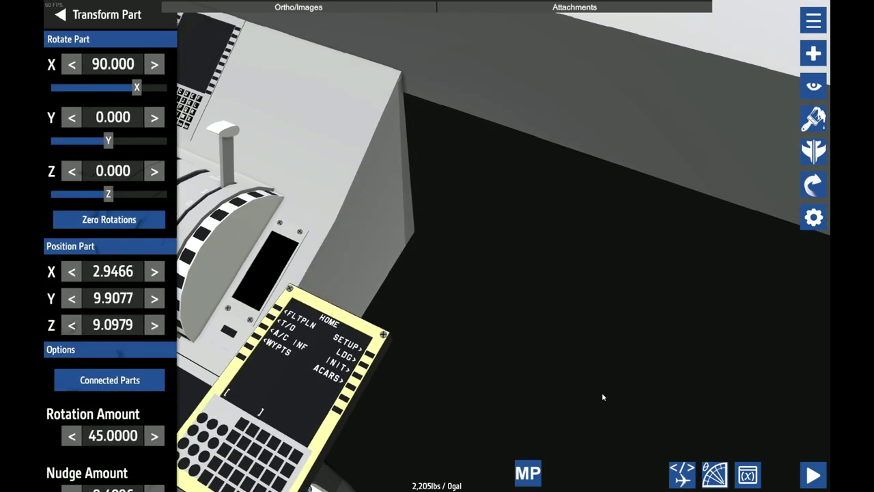
- Pick the lowest left line key of the HOME unit and limit the transform to the Selected Part
middle_drag(603, 395, 601, 384)
drag(601, 387, 622, 343)
scroll(621, 344, down, 2)
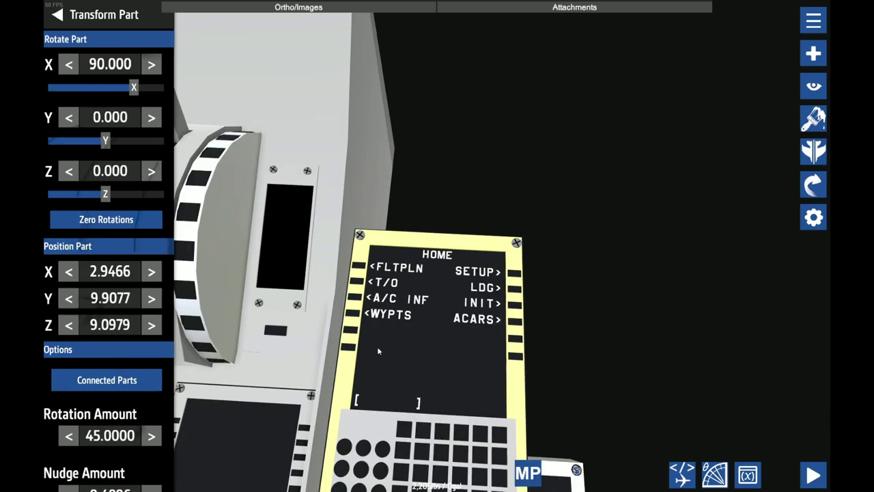
click(350, 348)
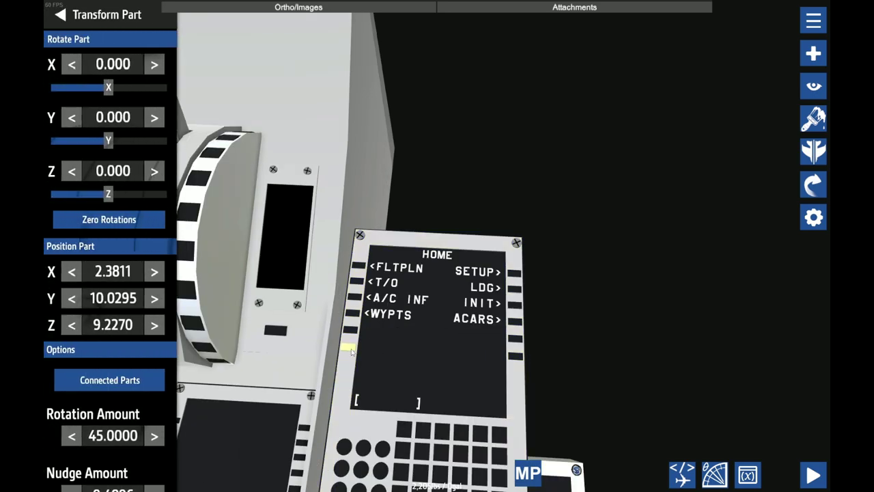
scroll(524, 336, down, 5)
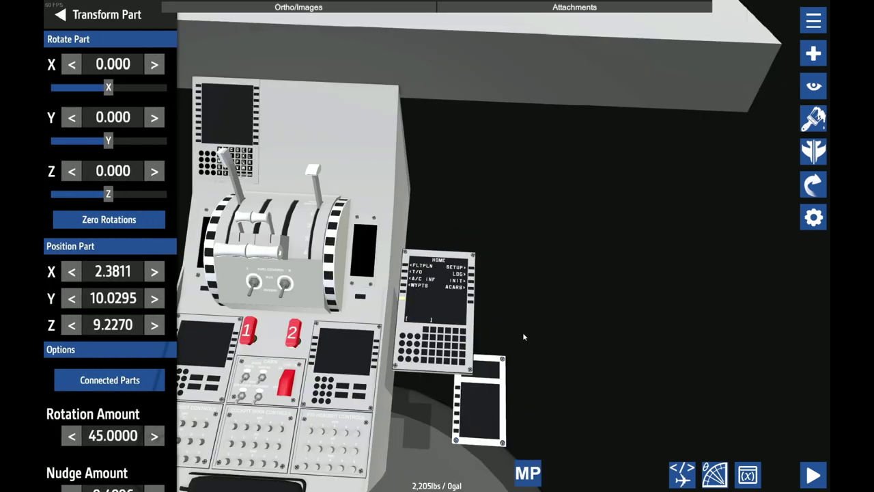
scroll(566, 338, up, 5)
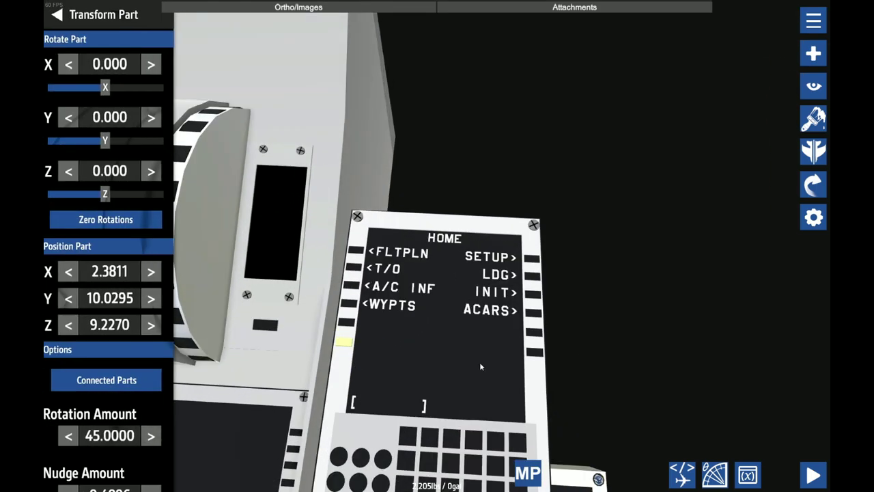
scroll(155, 349, down, 2)
click(122, 337)
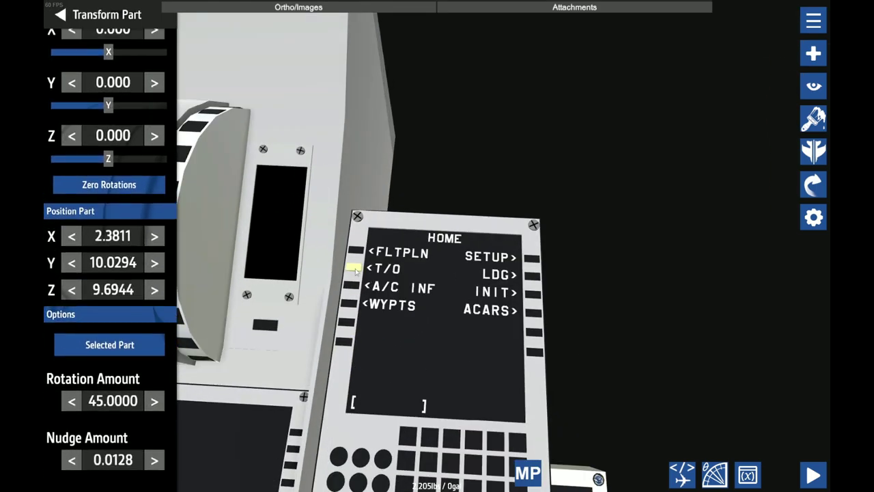
- Set the nudge amount to 0.0256 and shift the line key beside T/O down to Z 9.6688
click(71, 289)
click(154, 289)
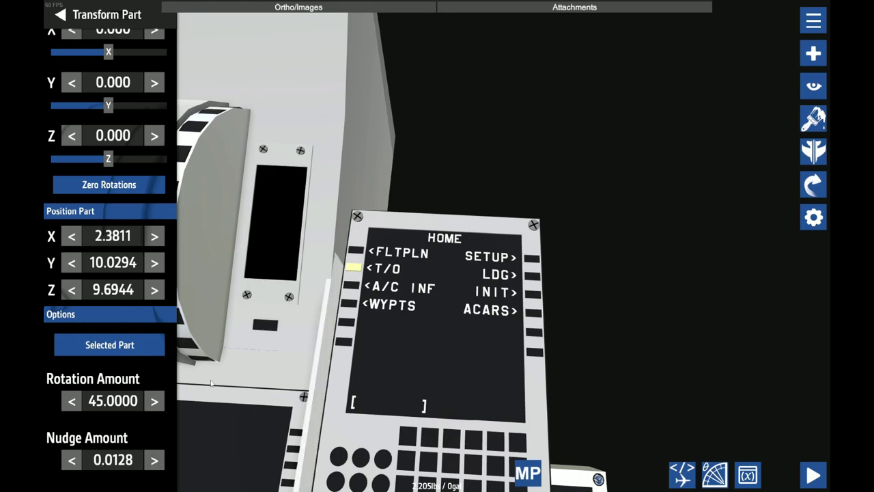
click(156, 460)
key(Down)
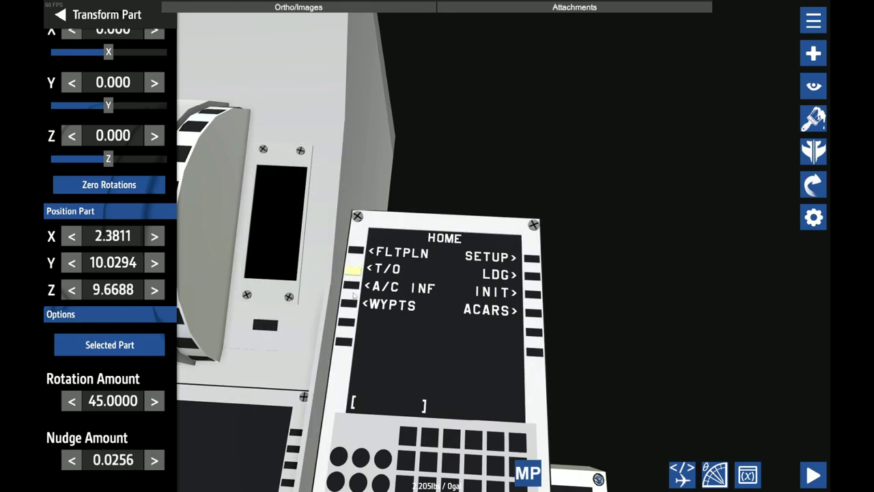
- Shift the remaining left line keys down at widening offsets for even spacing, placing the lowest at Z 9.0990
drag(352, 289, 343, 367)
key(Down)
key(Down)
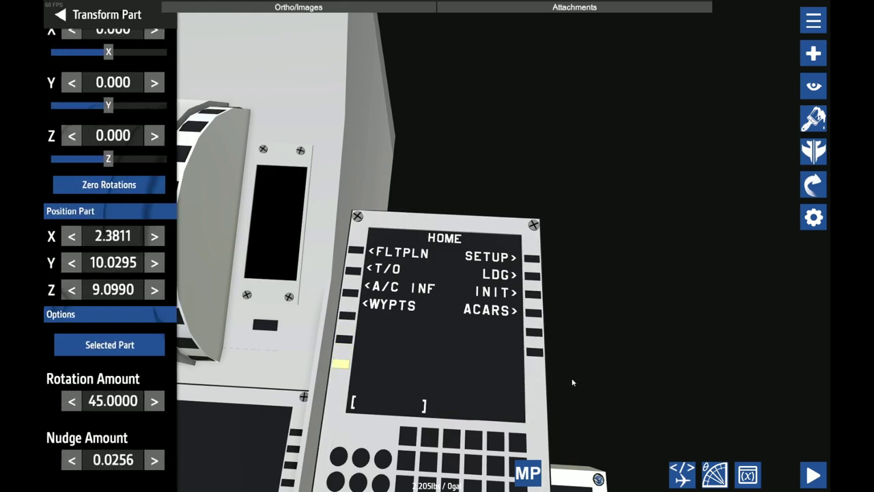
- Shift the lowest right line key of the HOME unit down to Z 9.0990 and the key above it to Z 9.2416
click(537, 354)
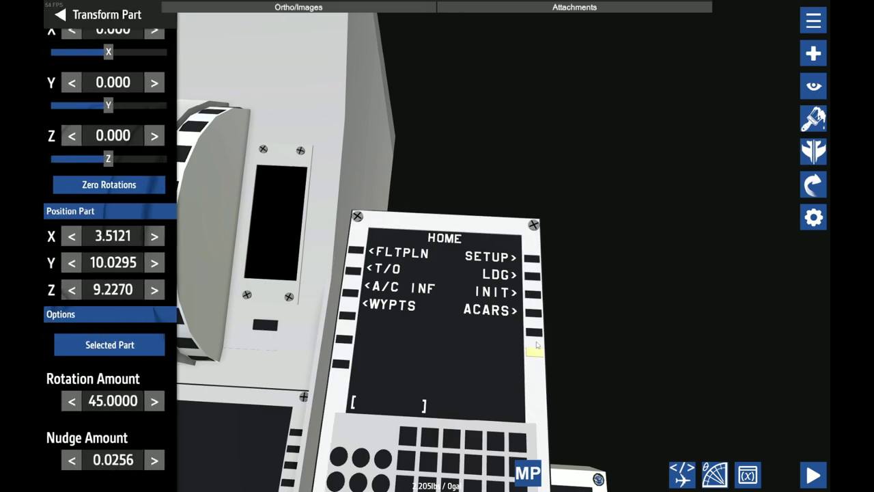
key(Down)
key(Down)
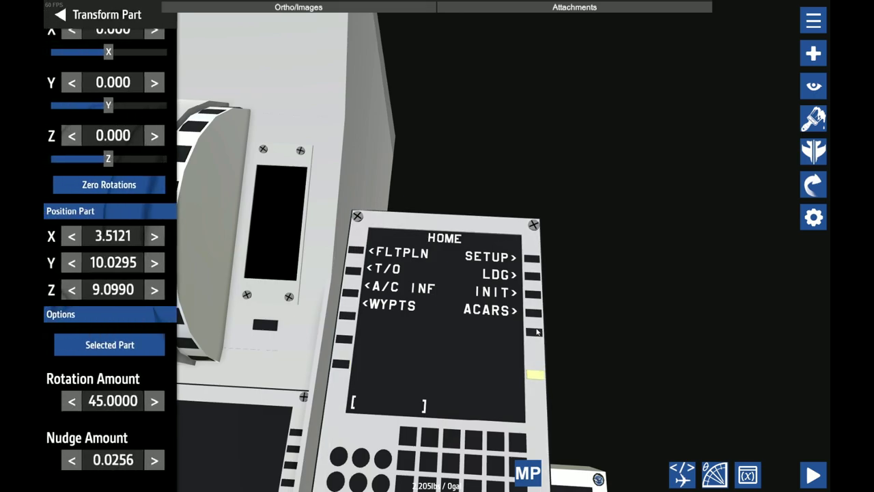
click(538, 332)
key(Down)
key(Down)
key(Down)
key(Down)
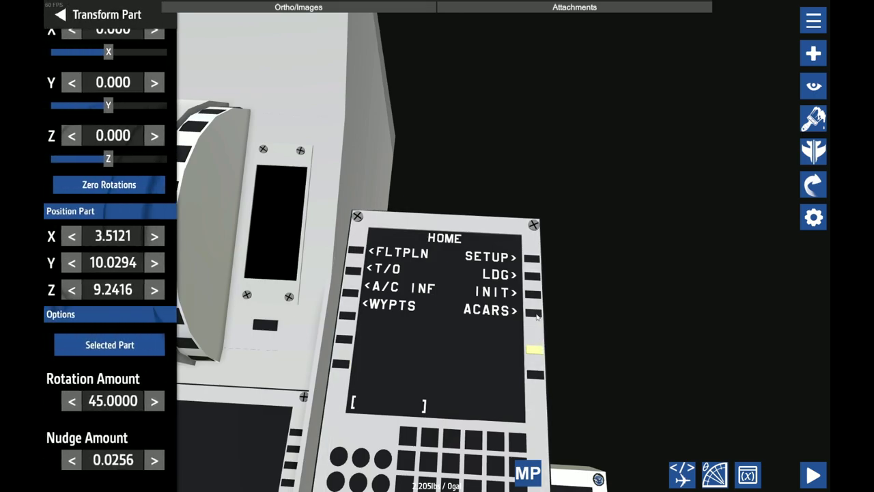
- Shift the right line keys beside ACARS, INIT and LDG down to match the left column, placing the LDG key at Z 9.6688
click(537, 314)
key(Down)
key(Down)
key(Down)
mouse_move(535, 289)
mouse_down()
mouse_move(535, 301)
mouse_move(537, 277)
mouse_up()
key(Down)
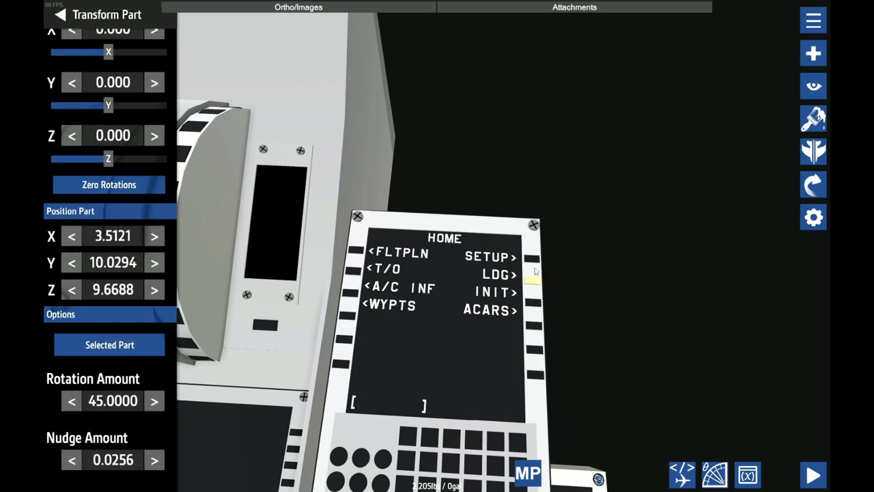
click(534, 257)
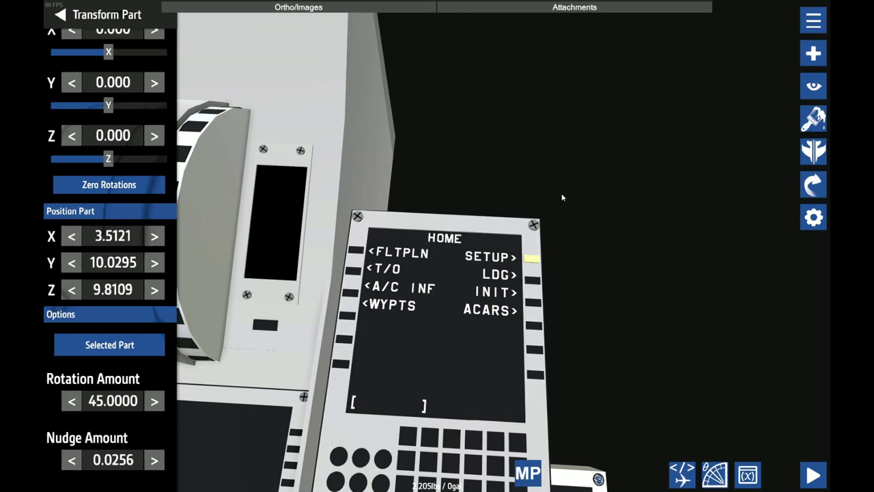
- Select the HOME screen's text label through the bezel's attachment list and open its part properties
click(536, 238)
scroll(537, 238, up, 1)
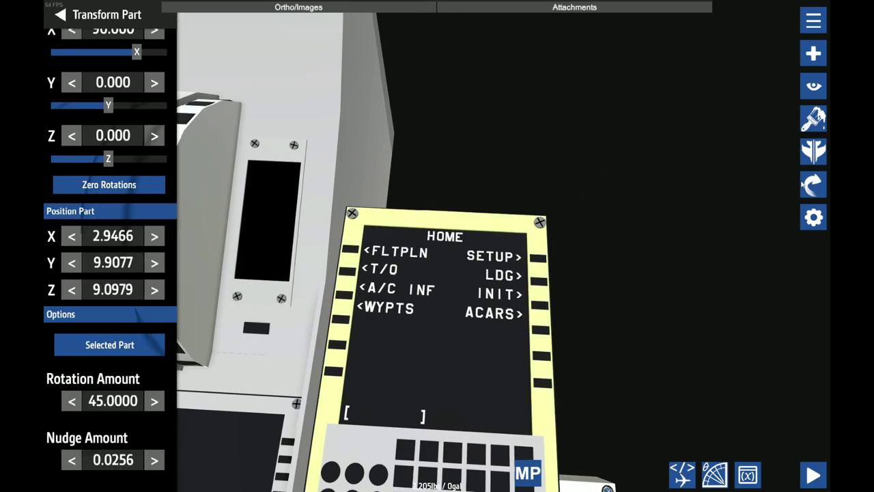
click(804, 183)
click(773, 89)
scroll(72, 214, down, 5)
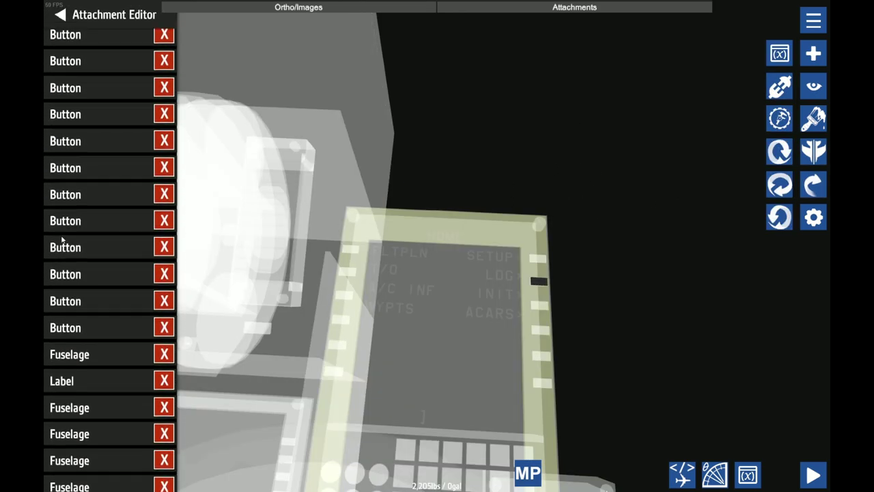
click(81, 302)
click(814, 217)
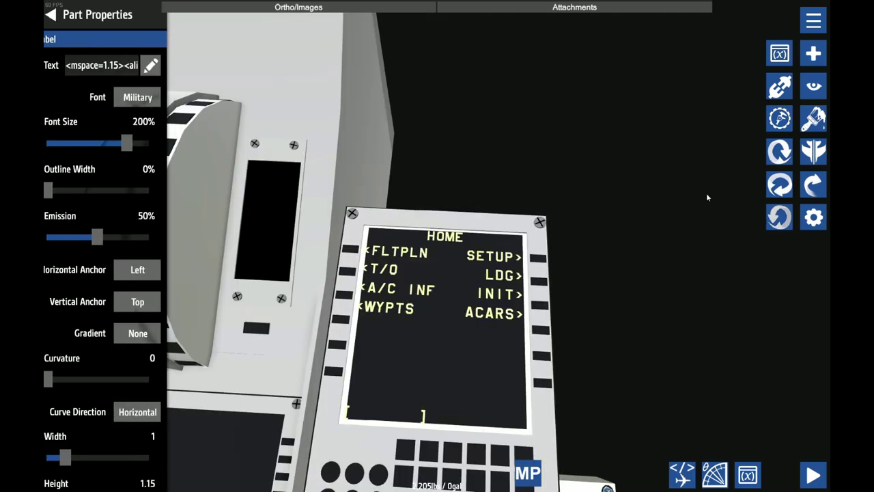
- Insert <line-height=110%> after the <mspace=1.15> tag in the label's text and apply it
click(161, 65)
scroll(445, 276, down, 6)
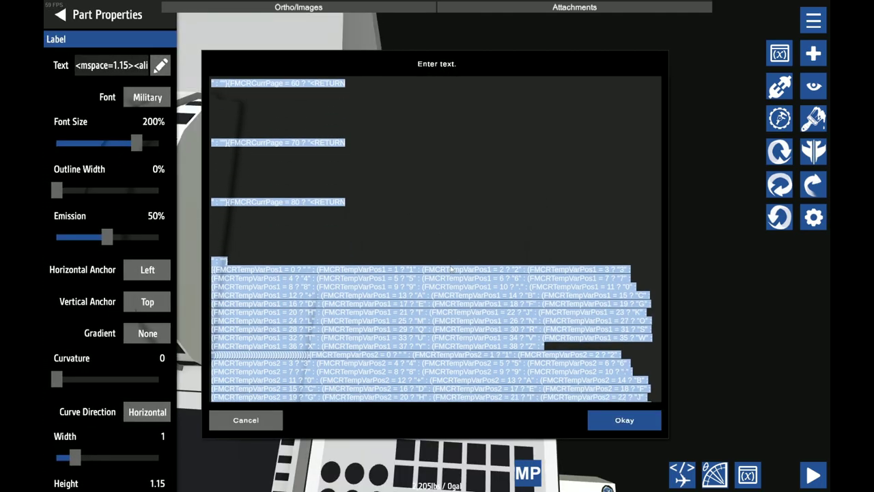
click(369, 159)
scroll(349, 198, down, 4)
scroll(349, 197, up, 10)
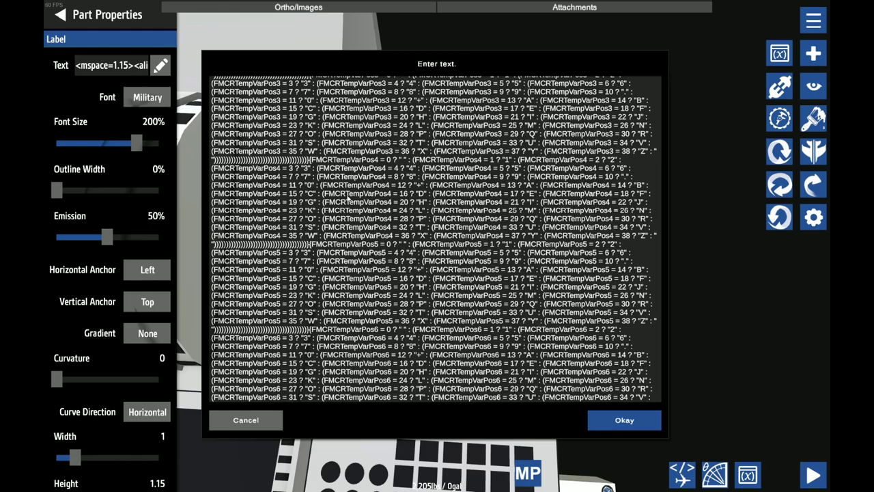
scroll(345, 199, up, 5)
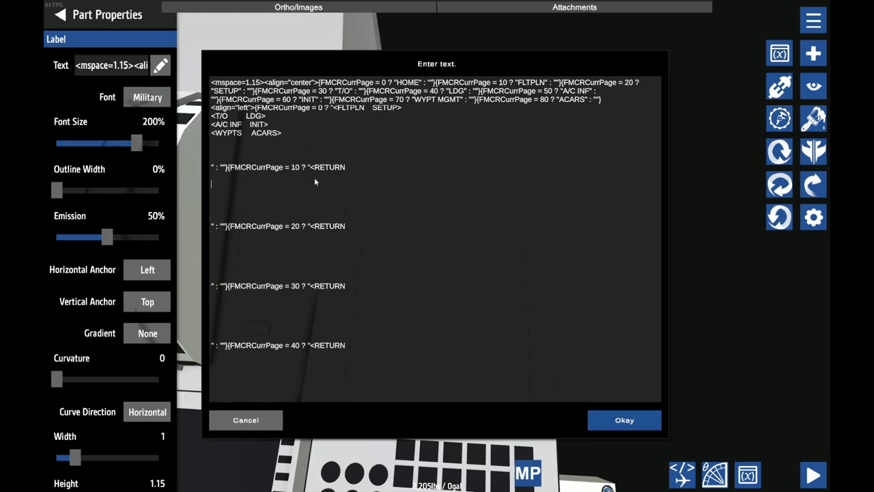
text(<line)
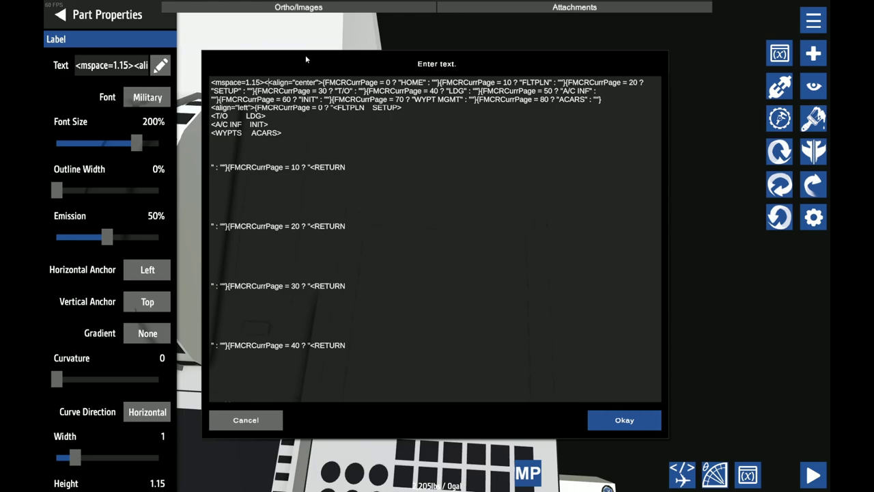
text(-hiehgh)
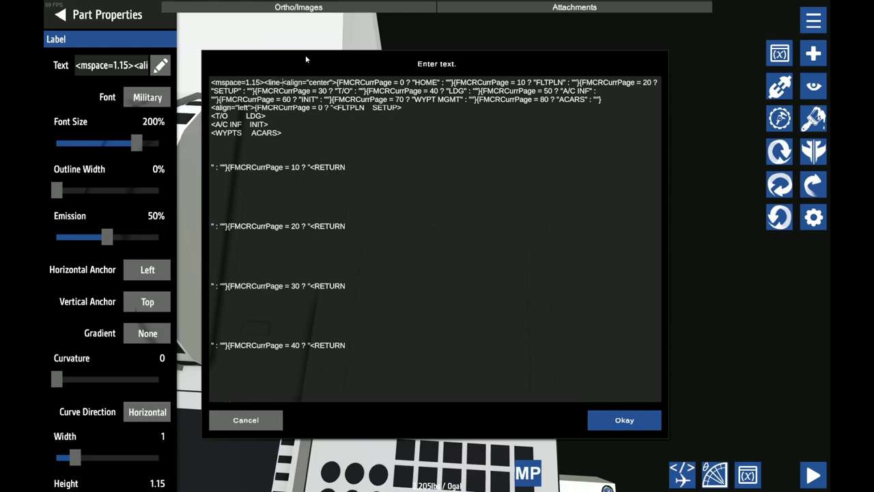
key(BackSpace)
key(BackSpace)
key(BackSpace)
key(BackSpace)
key(BackSpace)
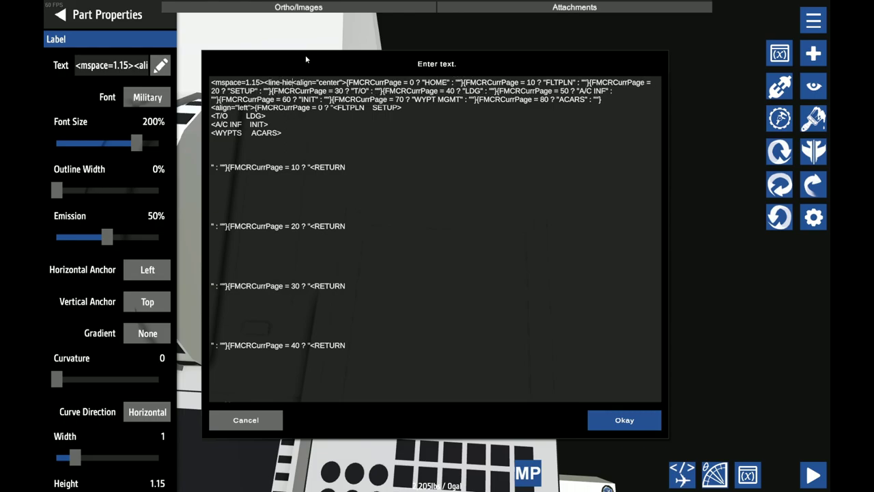
text(eight)
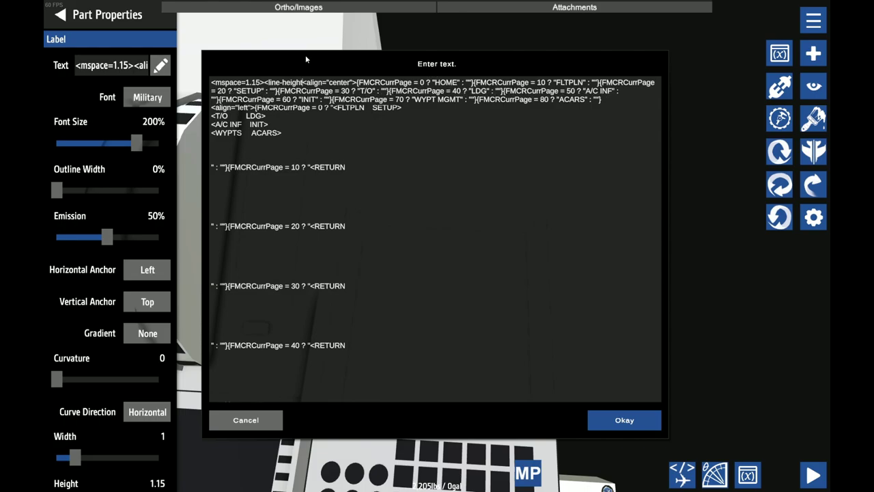
text(=)
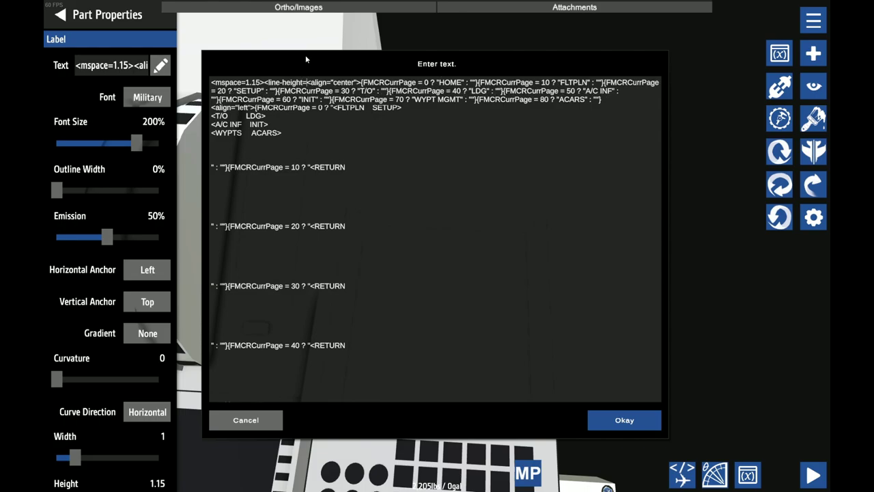
text(110)
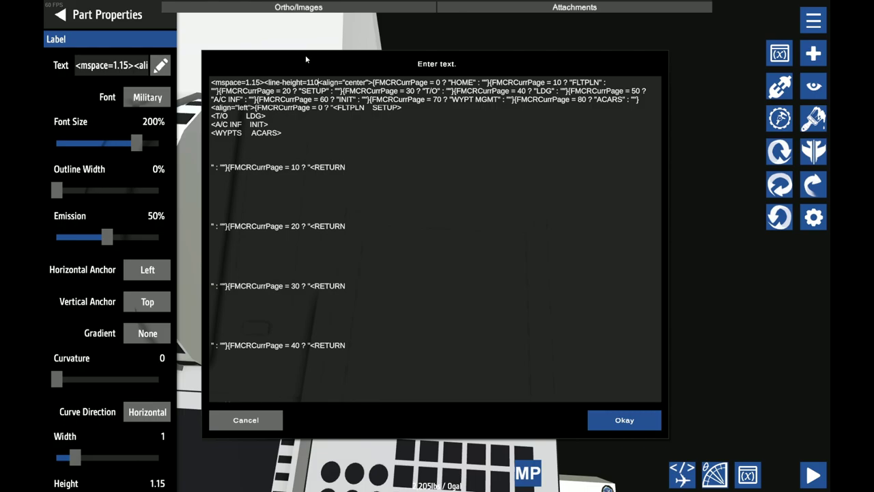
text(%>)
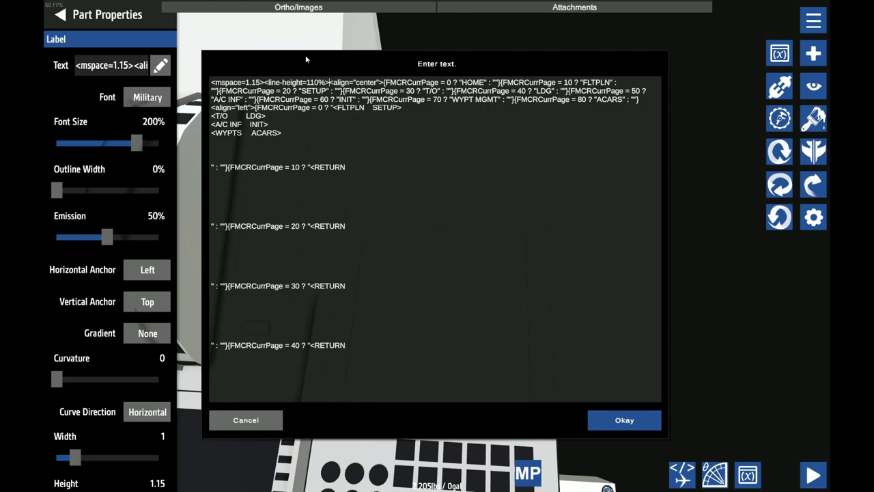
click(630, 419)
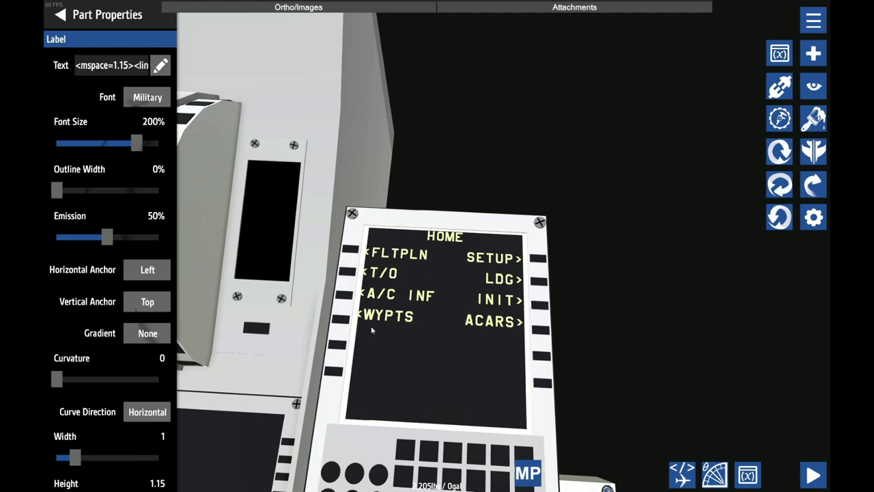
- Change the line-height tag in the label's text to 118% to align the rows with the line keys
scroll(362, 314, up, 2)
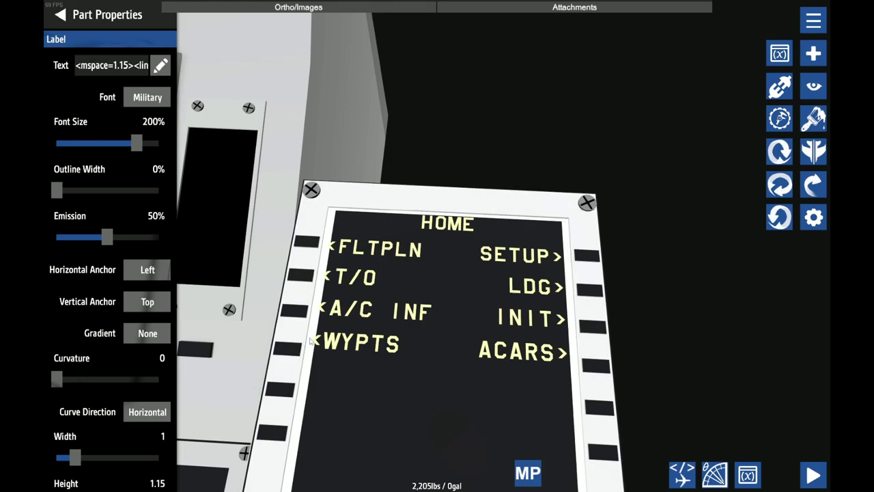
click(112, 65)
key(Left)
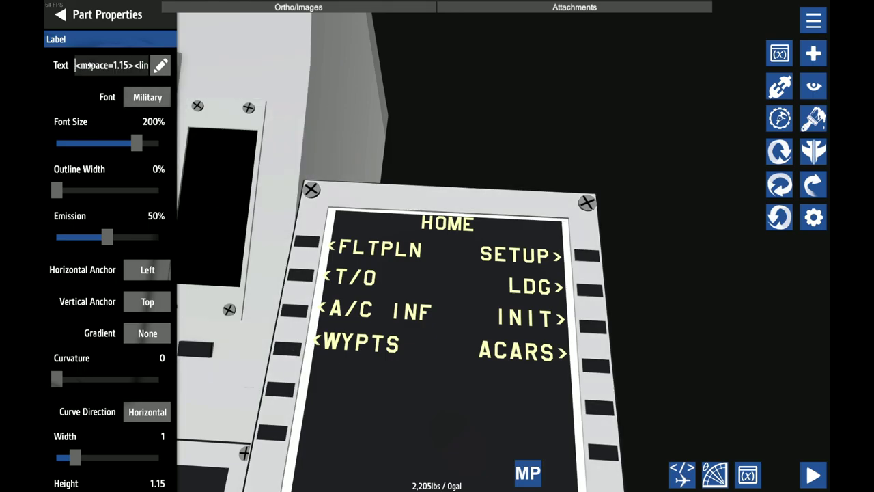
key(Right)
key(Right)
key(Right)
key(Right)
key(Right)
key(Right)
key(Right)
key(Right)
key(Right)
key(Right)
key(Right)
key(Right)
key(Right)
key(Right)
key(Right)
key(Right)
key(Right)
key(Right)
key(Right)
key(Right)
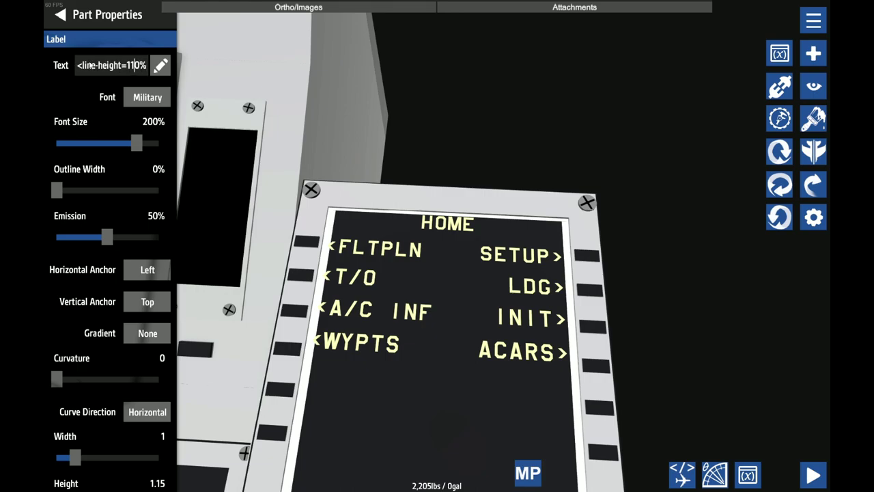
key(BackSpace)
text(2)
key(BackSpace)
text(1)
key(Right)
key(BackSpace)
text(89)
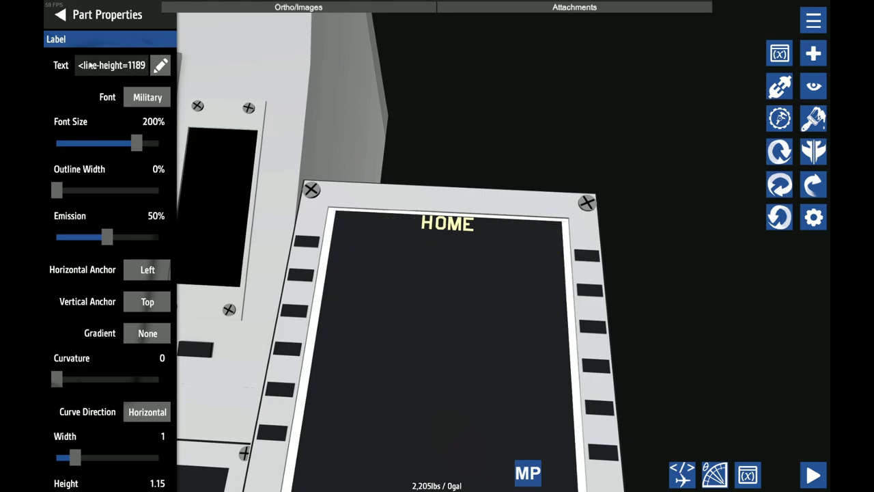
key(BackSpace)
key(BackSpace)
text(9)
key(BackSpace)
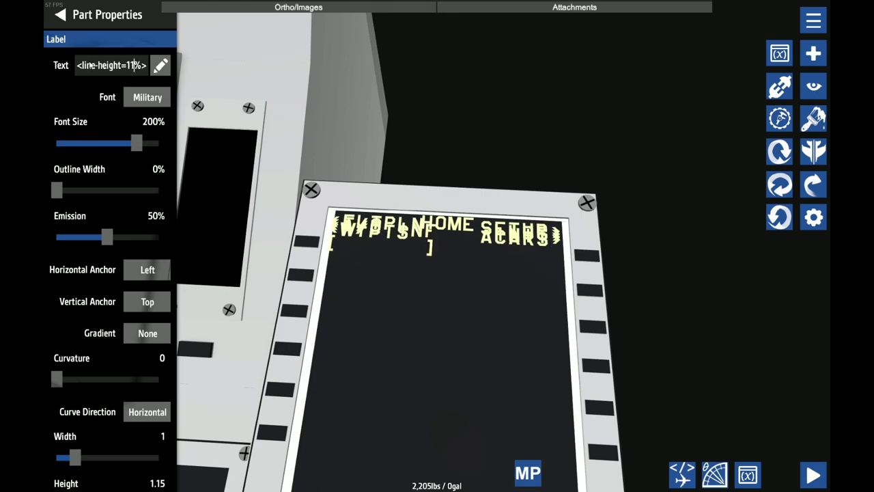
text(8)
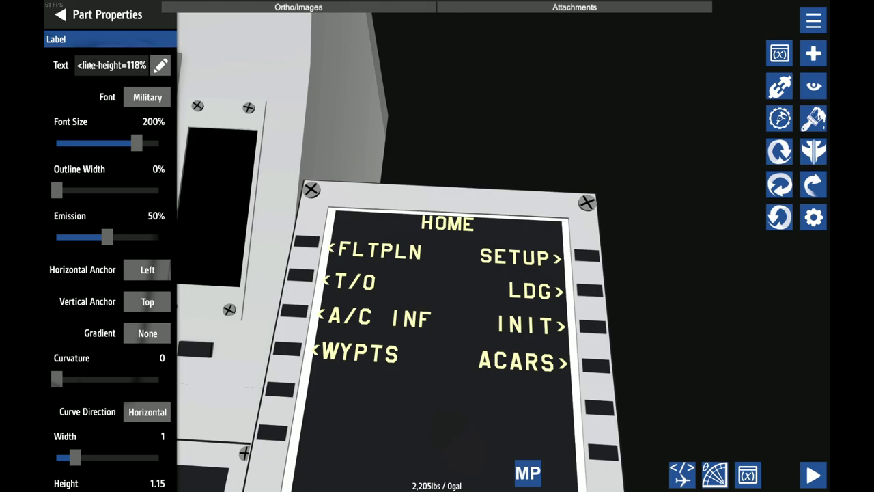
- Add two copies of the "<WYPTS ACARS>" row below the original in the label's HOME page text
click(160, 64)
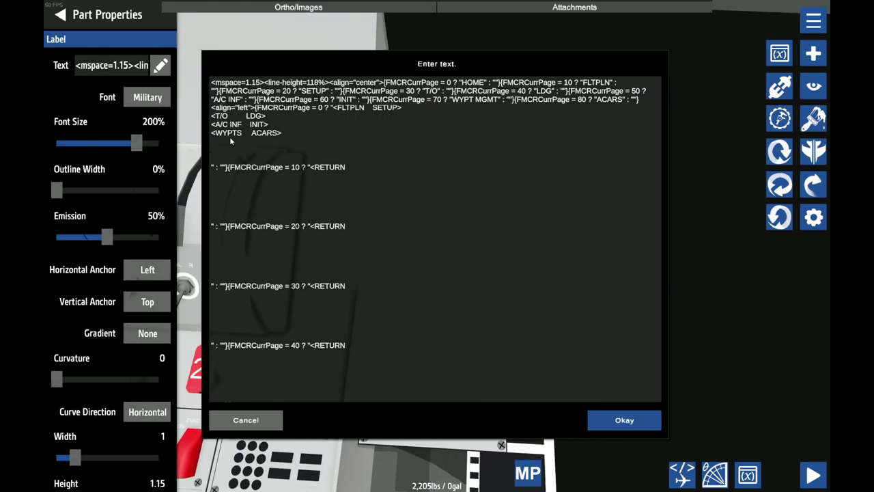
key(shift+Home)
key(ctrl+c)
key(Right)
key(Return)
key(ctrl+v)
key(Return)
key(ctrl+v)
click(643, 428)
scroll(476, 345, up, 3)
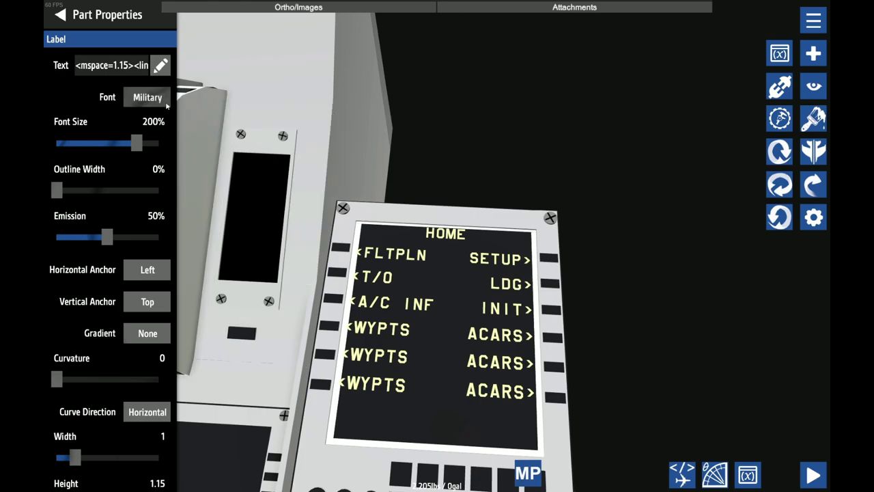
- Move the <line-height=118%> tag from after <mspace=1.15> to just before <FLTPLN in the label's HOME page text
drag(414, 126, 517, 188)
scroll(517, 188, up, 2)
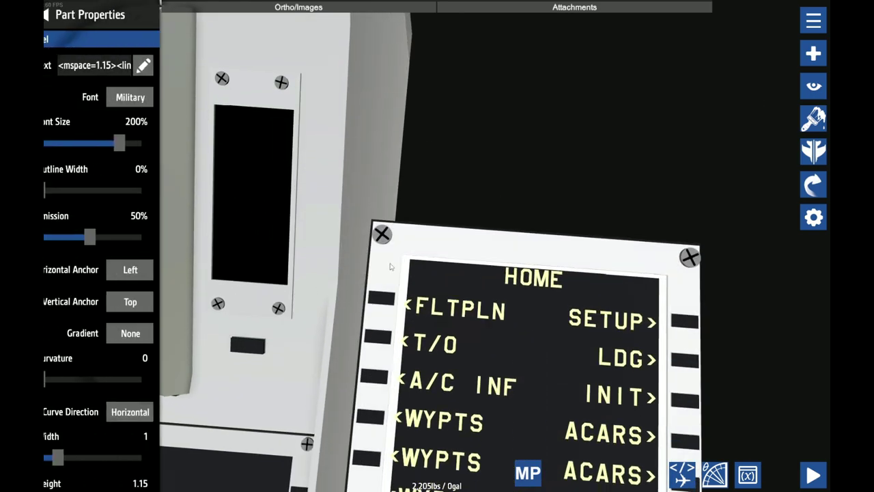
scroll(328, 330, up, 4)
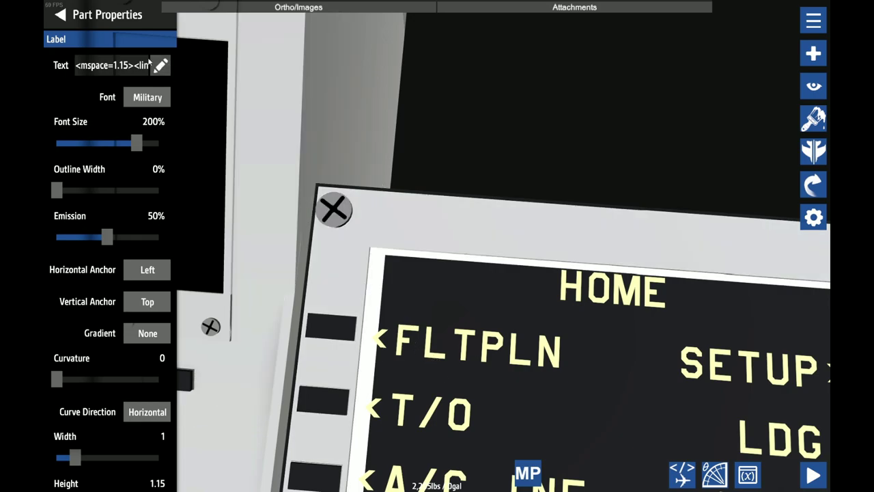
scroll(306, 296, down, 3)
scroll(381, 304, up, 4)
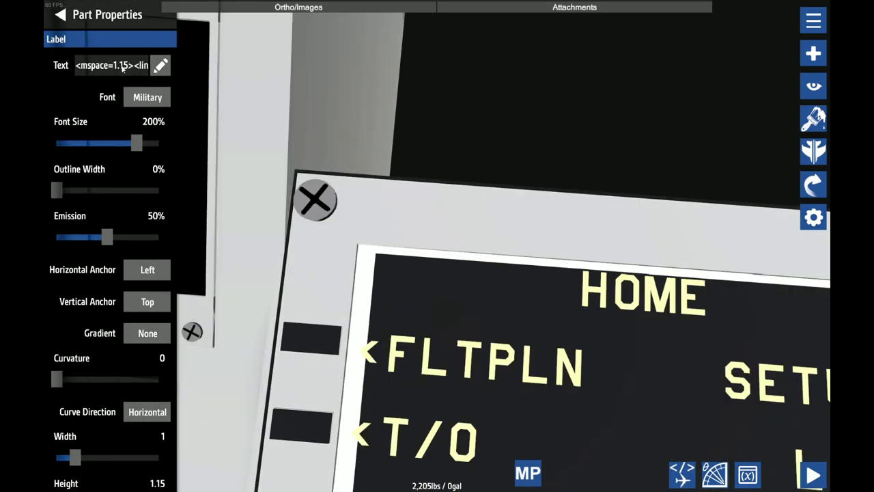
click(160, 65)
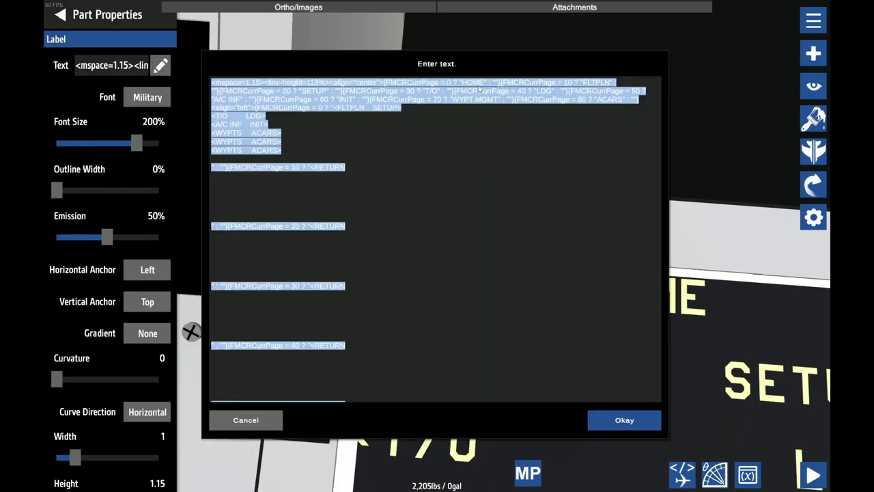
drag(264, 83, 329, 85)
key(BackSpace)
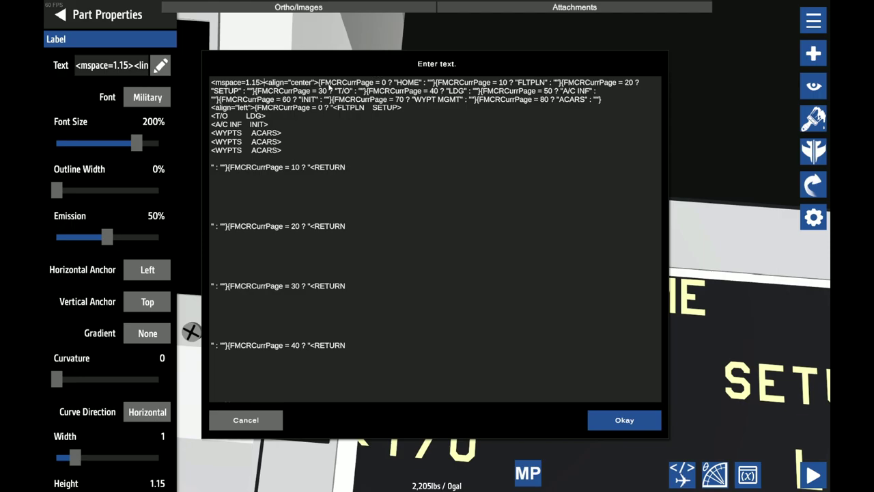
click(332, 108)
key(ctrl+v)
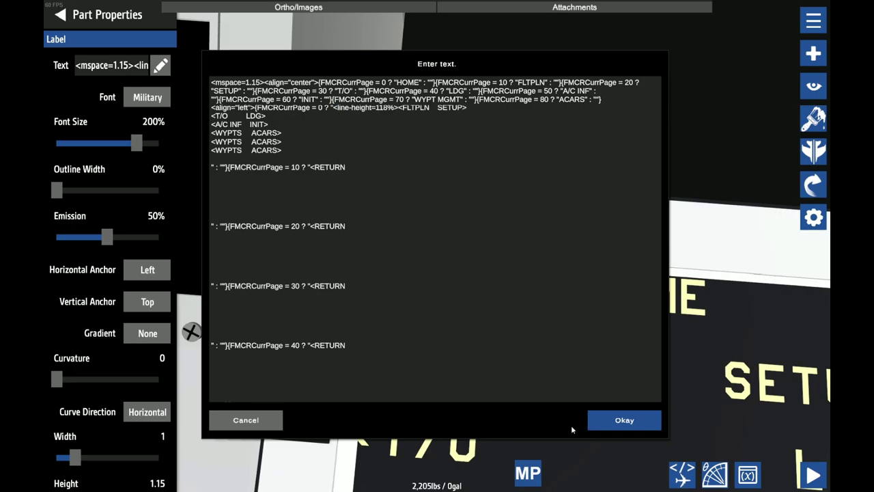
click(605, 424)
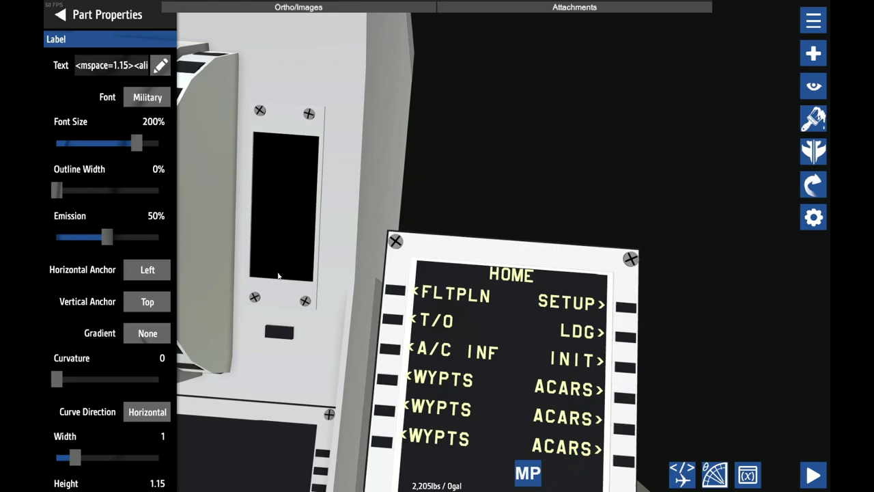
- Change the line-height tag before <FLTPLN in the label's text to 120%
click(112, 63)
key(Home)
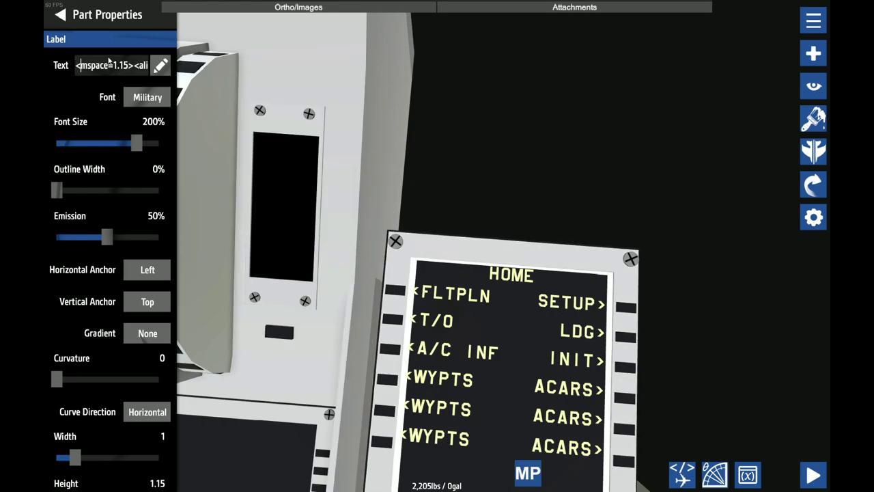
key(Right)
key(Right)
key(Right)
key(Right)
key(Right)
key(Right)
key(Right)
key(Right)
key(Right)
key(Right)
key(Right)
key(Right)
key(Right)
key(Right)
key(Right)
key(Right)
key(Right)
key(Right)
key(Right)
key(Right)
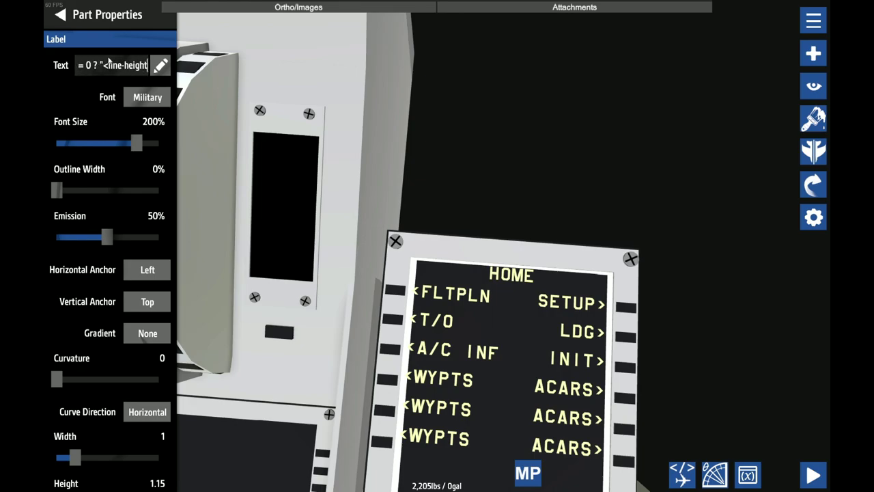
key(Right)
key(Right)
key(Right)
key(BackSpace)
key(BackSpace)
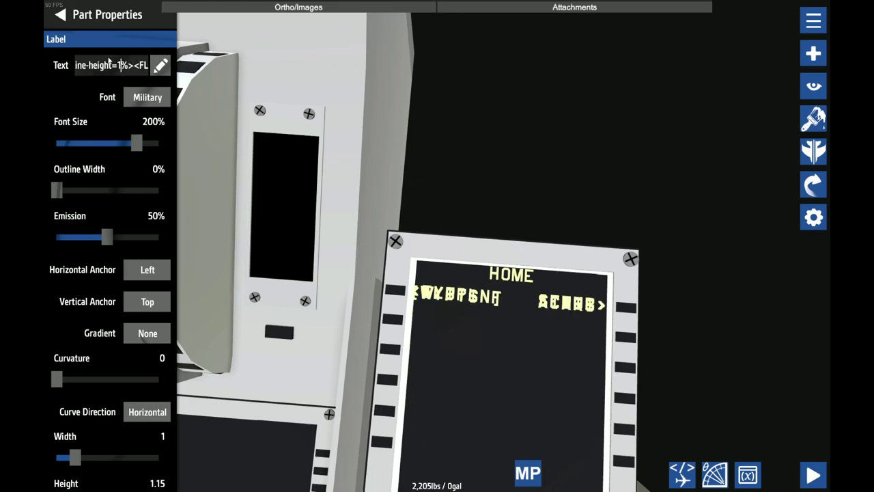
text(2)
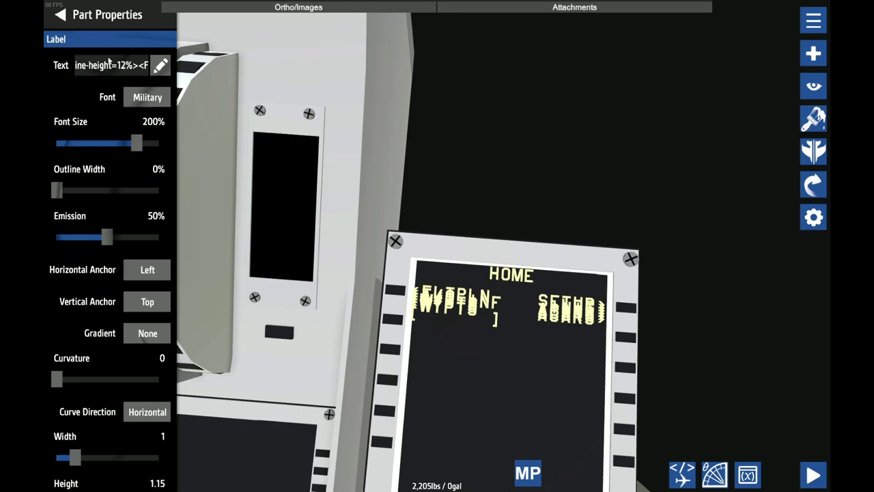
text(0)
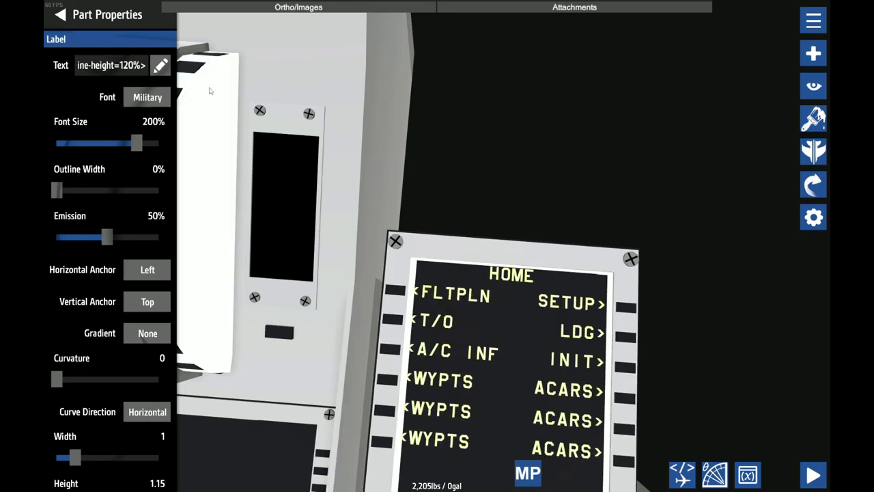
- Adjust the line-height tag before <FLTPLN to 125% so the HOME rows follow the line keys more closely
key(BackSpace)
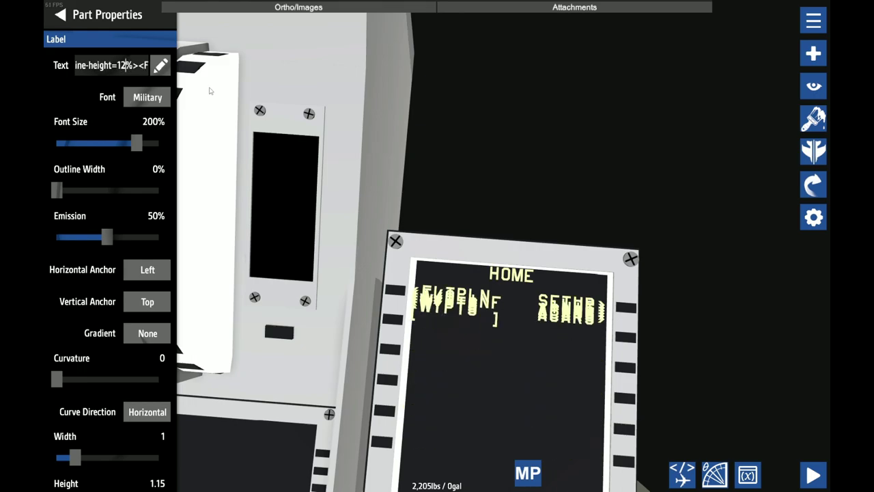
text(4)
key(BackSpace)
text(6)
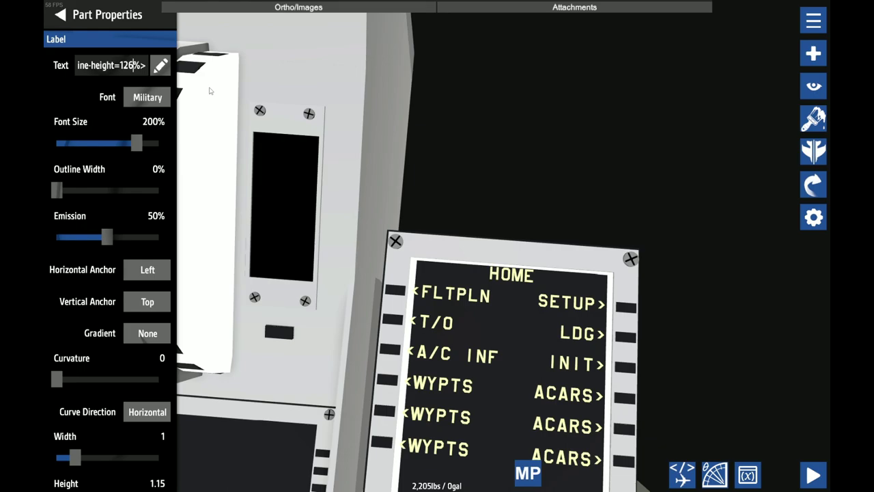
key(BackSpace)
text(7)
key(BackSpace)
text(6)
key(BackSpace)
text(5)
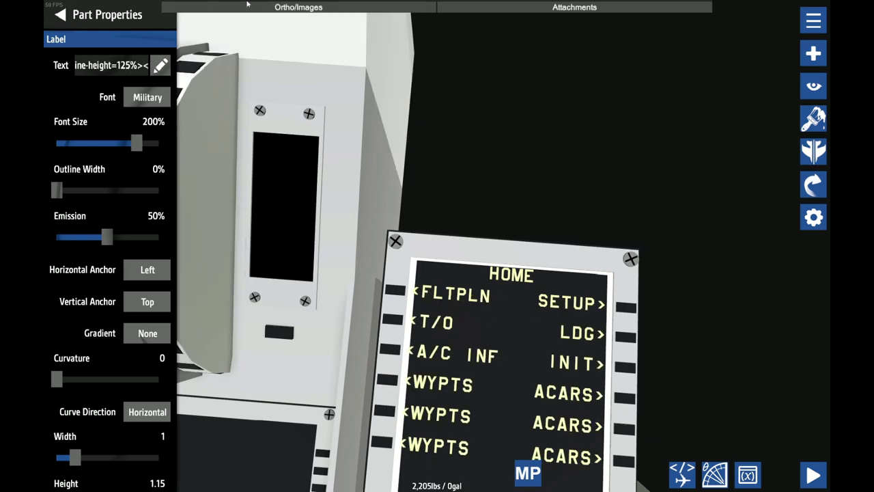
- Reduce the nudge amount to 0.0001 and nudge the HOME page label along Z to 9.4126
scroll(311, 81, down, 5)
click(590, 158)
scroll(590, 158, up, 3)
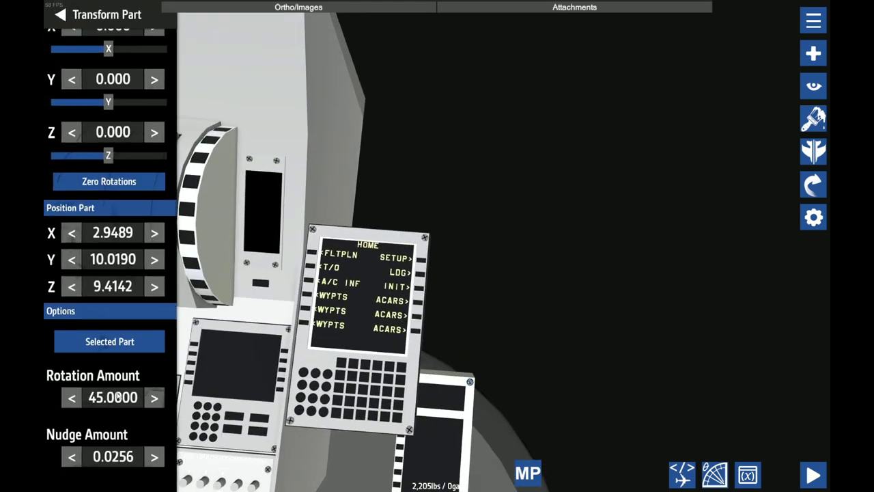
scroll(71, 432, down, 1)
click(71, 433)
click(71, 432)
click(71, 432)
click(71, 432)
click(71, 432)
click(71, 432)
click(64, 440)
click(63, 439)
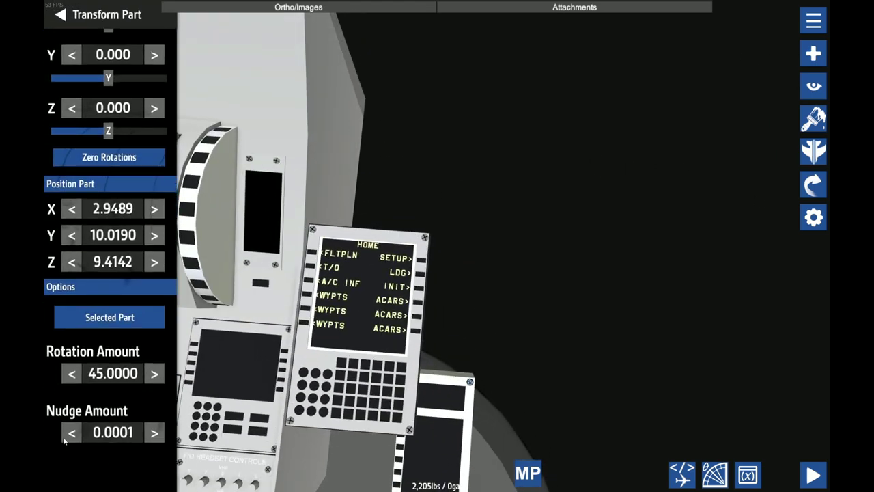
scroll(712, 177, up, 3)
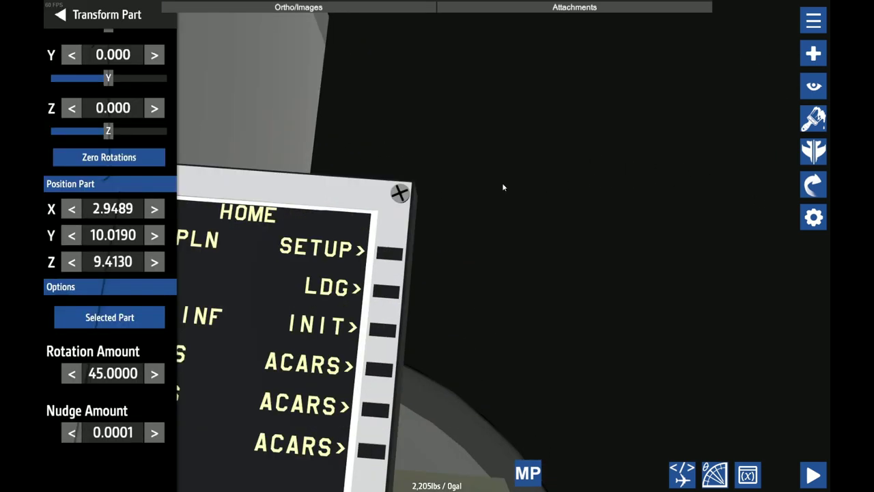
key(Down)
key(Down)
key(Down)
key(Down)
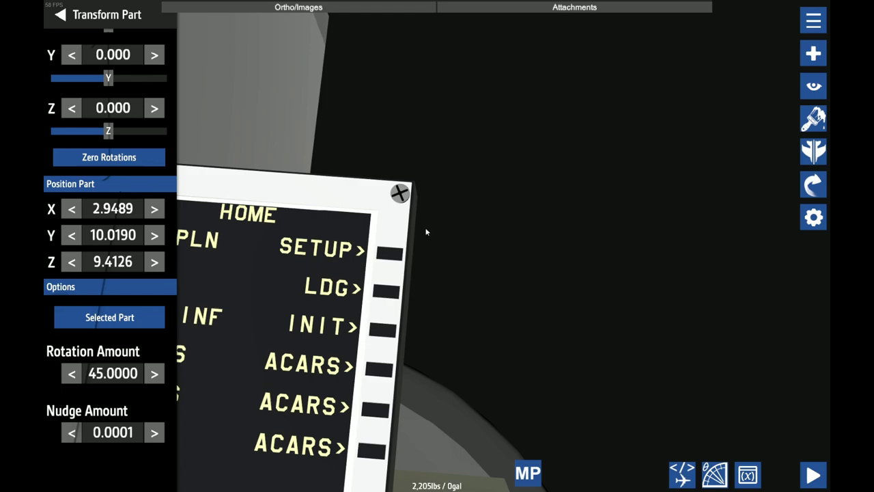
scroll(554, 227, down, 3)
drag(555, 227, 615, 254)
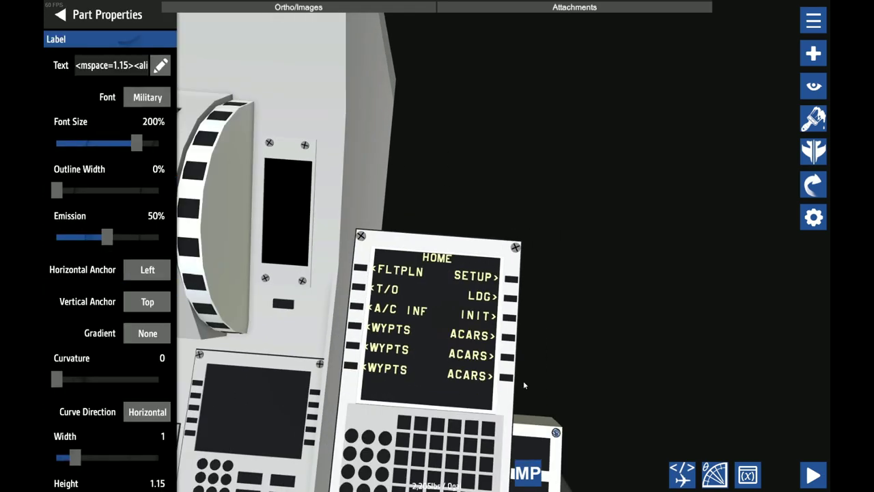
- Open the label's full text for editing and go to the end of the FMCRCurrPage = 80 block
click(160, 65)
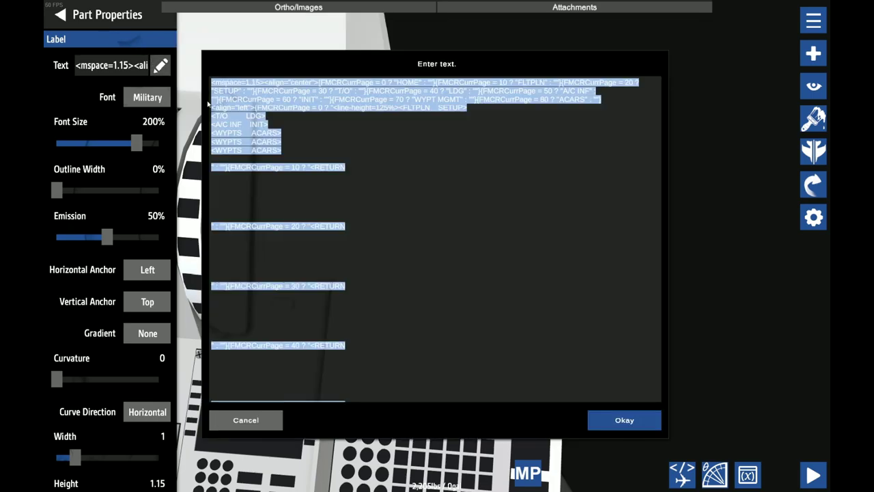
scroll(332, 230, down, 10)
click(381, 263)
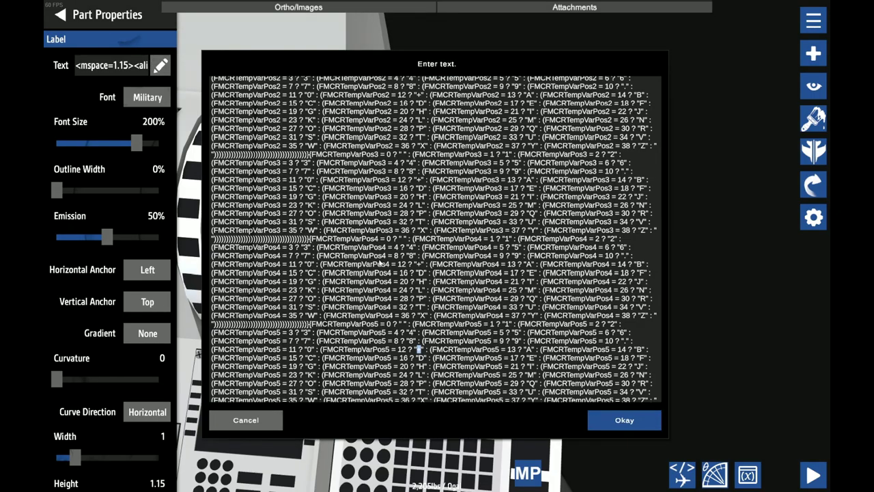
scroll(393, 253, up, 1)
scroll(394, 256, up, 5)
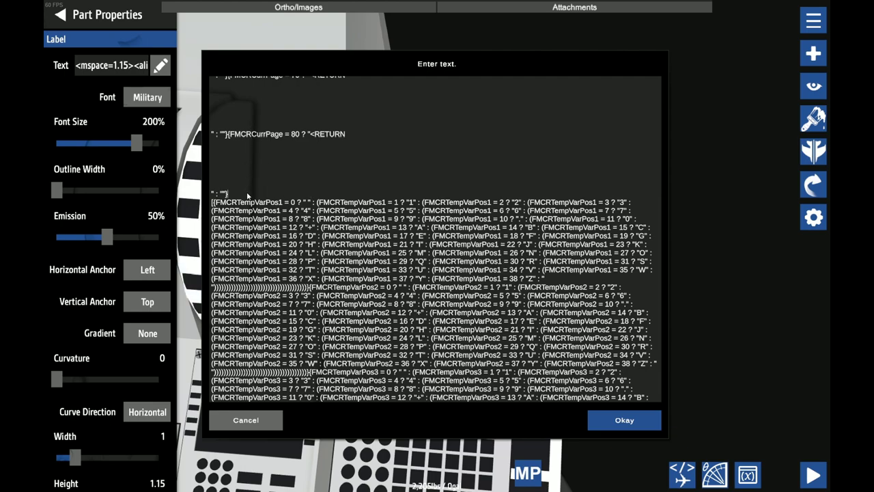
text(linehight)
key(BackSpace)
key(BackSpace)
key(BackSpace)
key(BackSpace)
key(BackSpace)
key(BackSpace)
key(BackSpace)
key(BackSpace)
key(BackSpace)
key(BackSpace)
key(BackSpace)
- Delete one blank line from each of the FMCRCurrPage = 80, 70 and 60 blocks in the label's text
scroll(266, 185, up, 1)
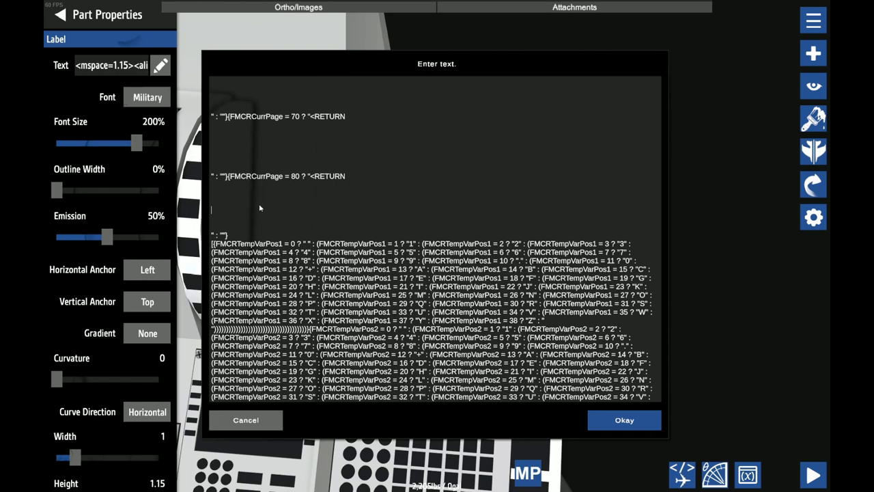
click(250, 161)
key(BackSpace)
scroll(250, 161, up, 1)
click(248, 141)
key(BackSpace)
scroll(248, 142, up, 4)
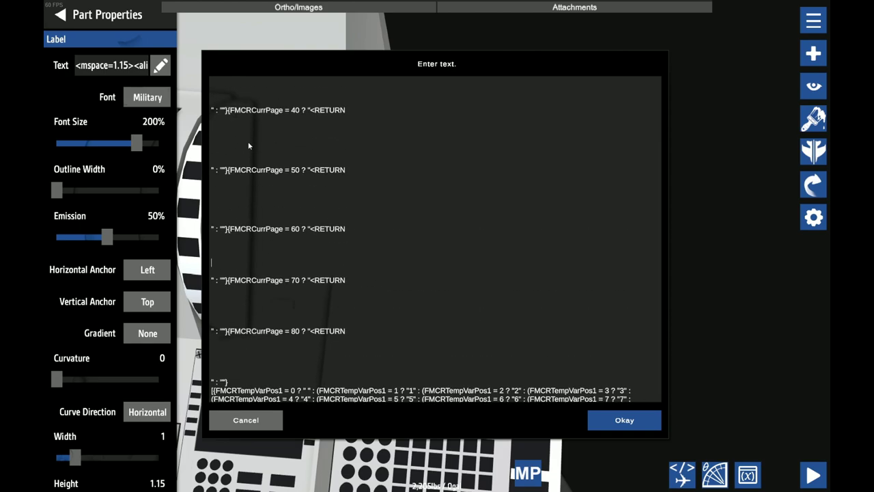
- Delete one blank line from each of the FMCRCurrPage = 50, 40 and 30 blocks in the label's text
click(259, 232)
key(BackSpace)
click(251, 176)
key(BackSpace)
click(262, 124)
key(BackSpace)
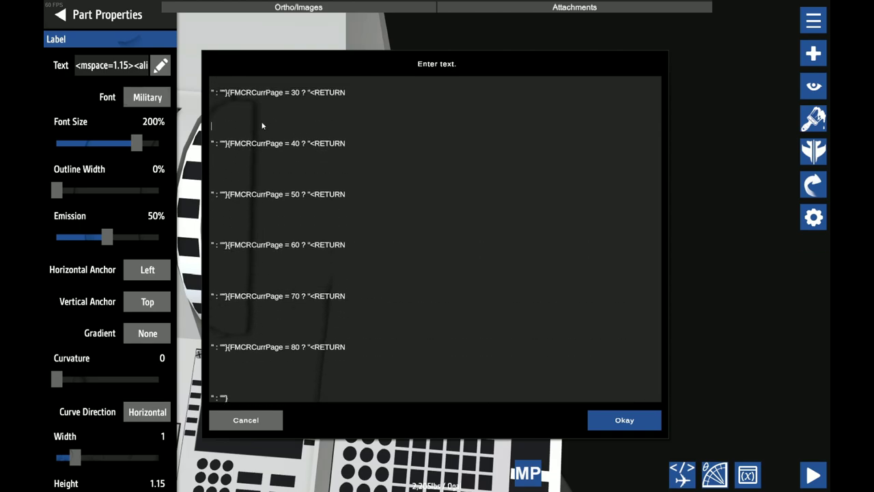
- Delete one blank line from each of the FMCRCurrPage = 20 and 10 blocks in the label's text
scroll(262, 125, up, 1)
click(261, 125)
scroll(261, 126, up, 1)
key(BackSpace)
click(350, 141)
click(348, 135)
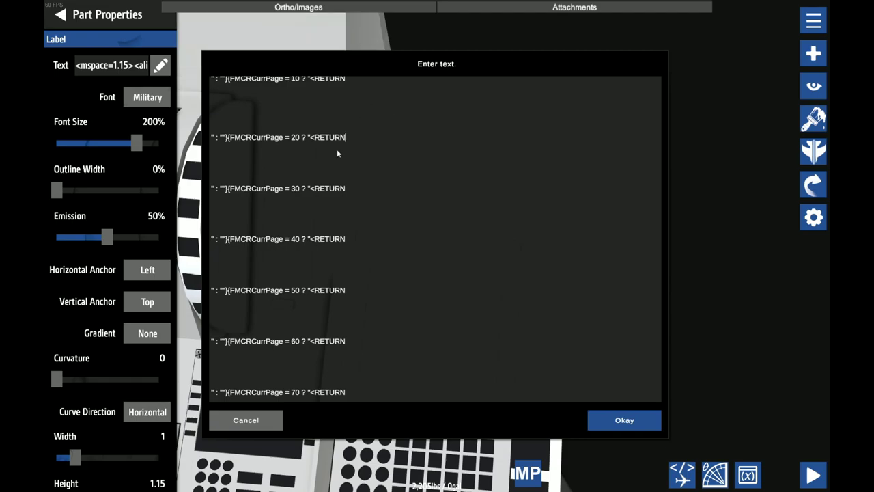
key(Down)
key(Down)
key(Down)
key(Down)
key(Down)
click(284, 112)
key(BackSpace)
scroll(238, 109, up, 3)
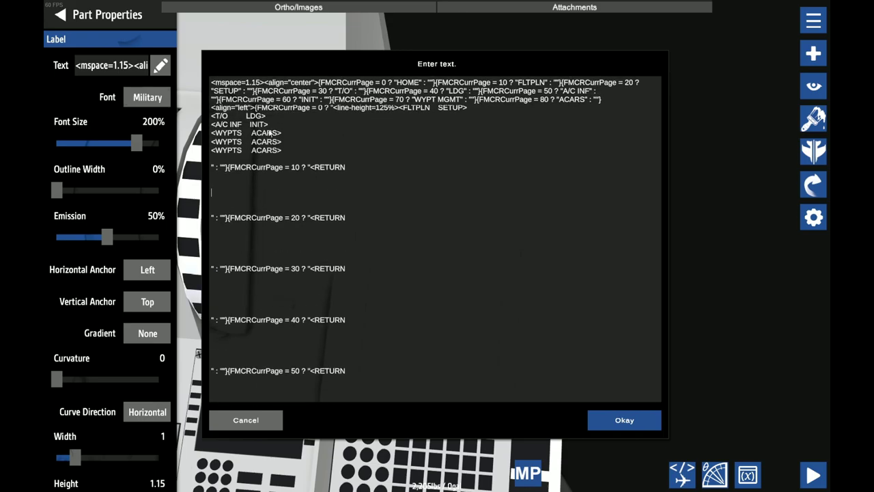
double_click(310, 169)
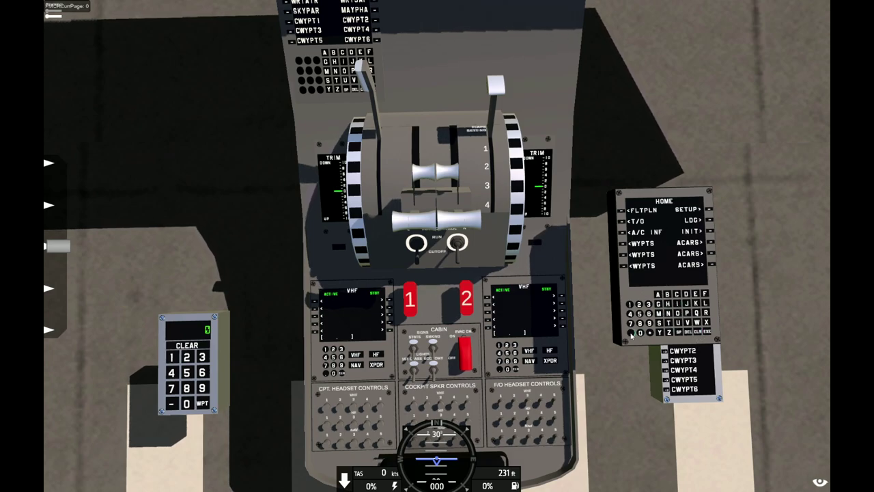
- Return to the designer, add </line-height> after the FMCRCurrPage = 80 block in the label's text, and apply it
click(53, 13)
click(114, 257)
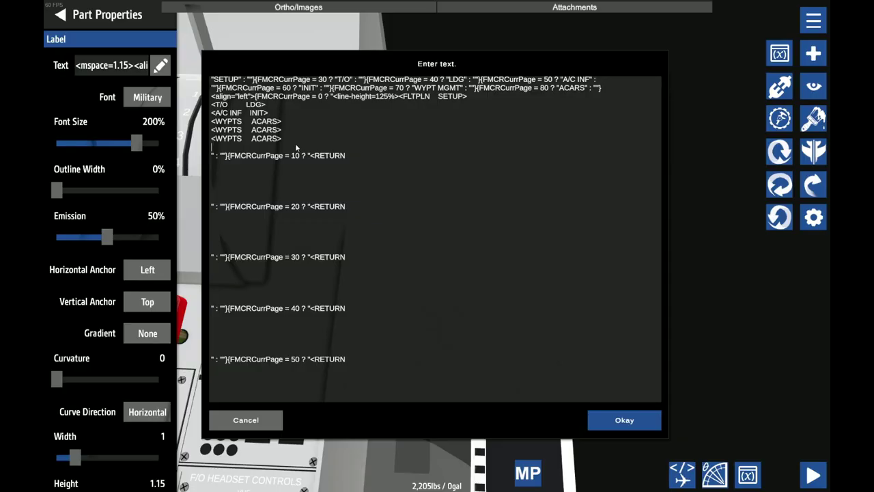
scroll(297, 147, up, 1)
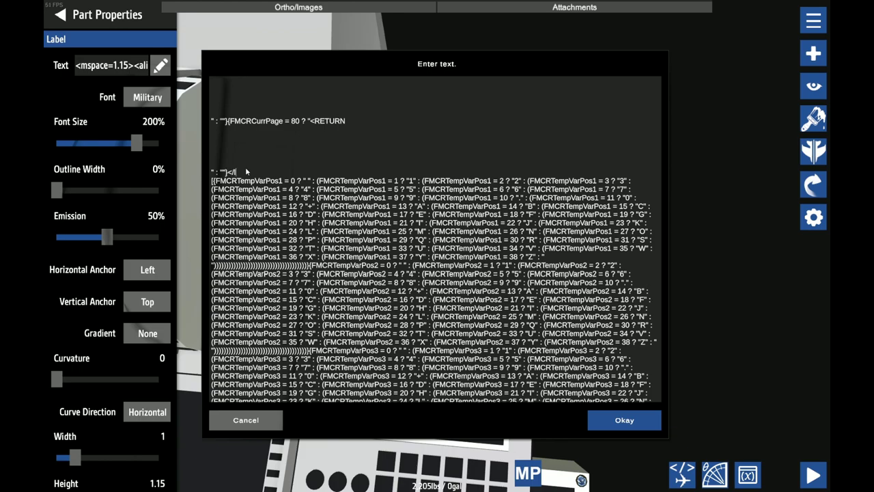
text(/line>)
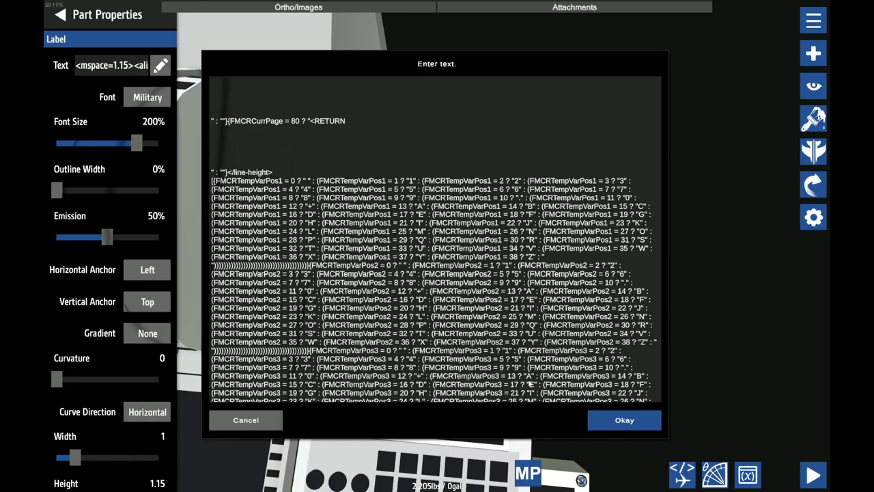
click(624, 420)
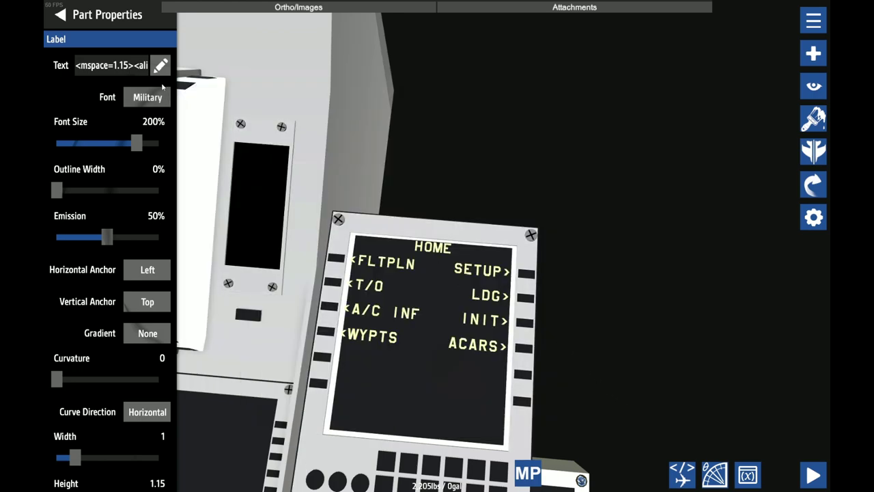
- Change the closing tag after the FMCRCurrPage = 80 block to <line-height=90%> and apply the text
click(161, 65)
scroll(295, 115, down, 5)
scroll(293, 114, down, 5)
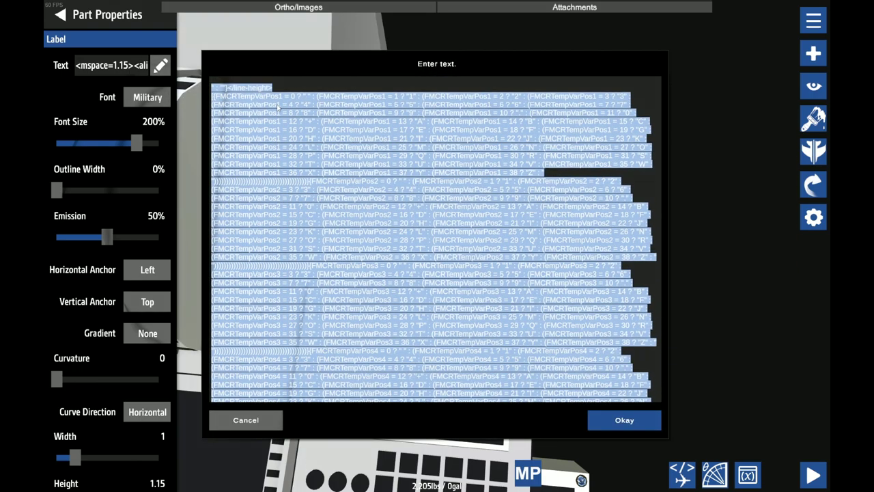
scroll(293, 115, up, 1)
click(234, 109)
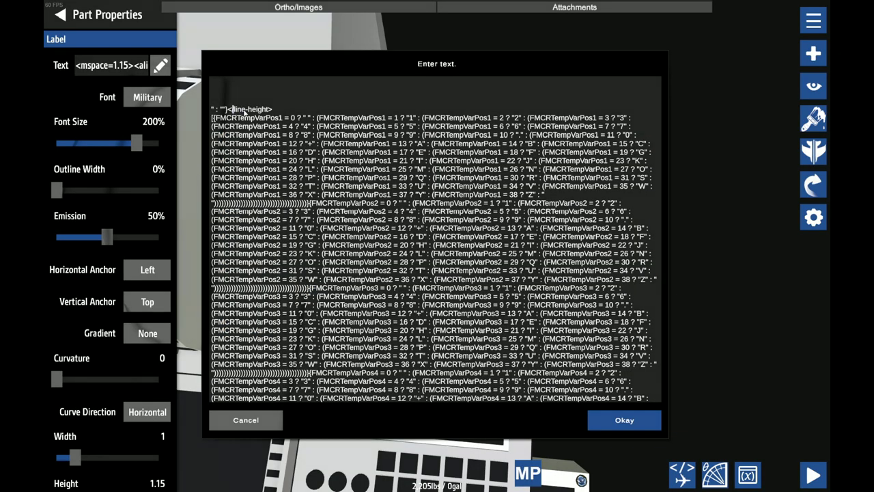
key(BackSpace)
text(=90%)
click(624, 420)
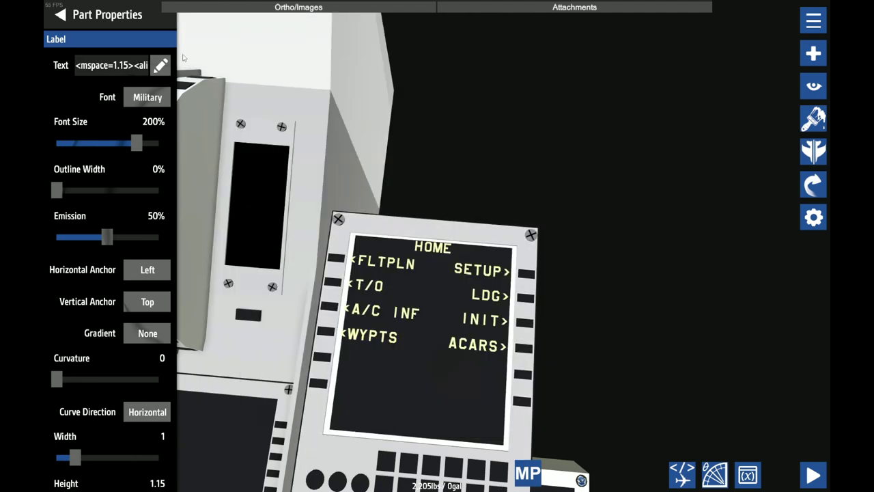
- Reopen the label's text, paste the copied text into it and apply it
click(161, 65)
key(ctrl+v)
click(608, 418)
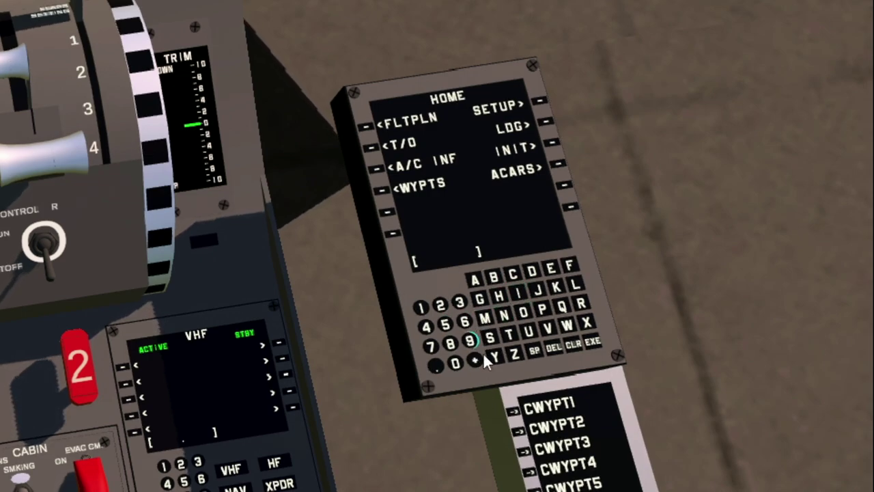
- Test the letter keys in flight by entering HELL on the flight management unit, and clear the entry
click(503, 296)
click(553, 270)
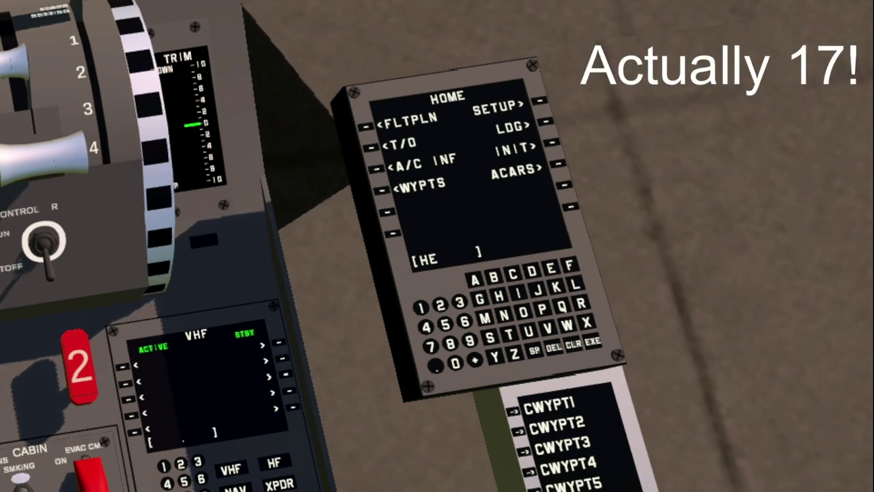
click(573, 283)
click(574, 283)
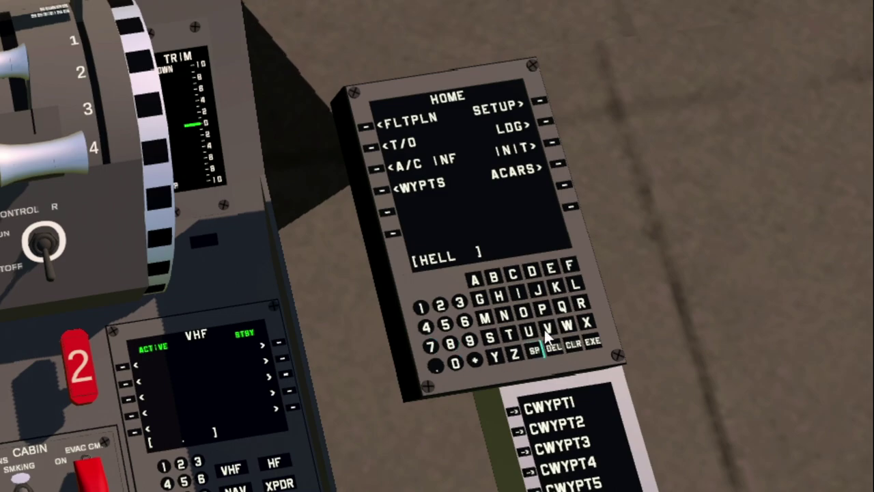
click(575, 346)
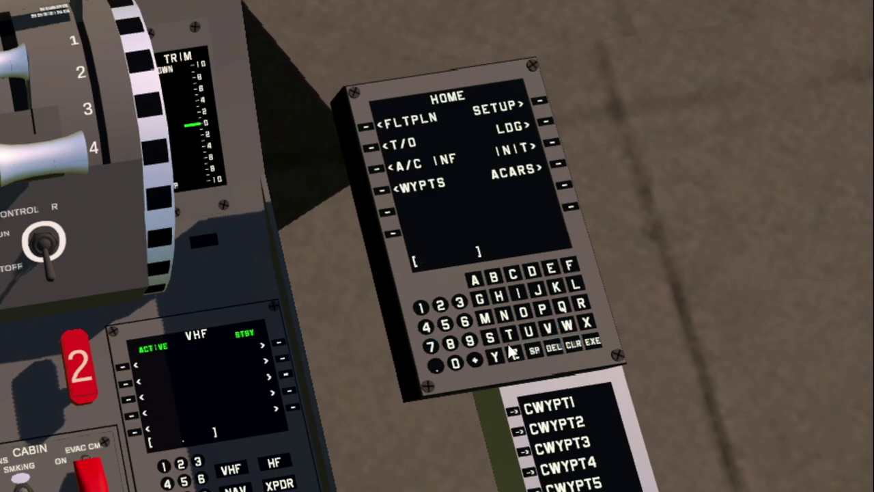
- Test mixed input on the flight management unit by entering 2421P, and clear the entry
click(440, 305)
click(425, 326)
click(440, 306)
click(543, 309)
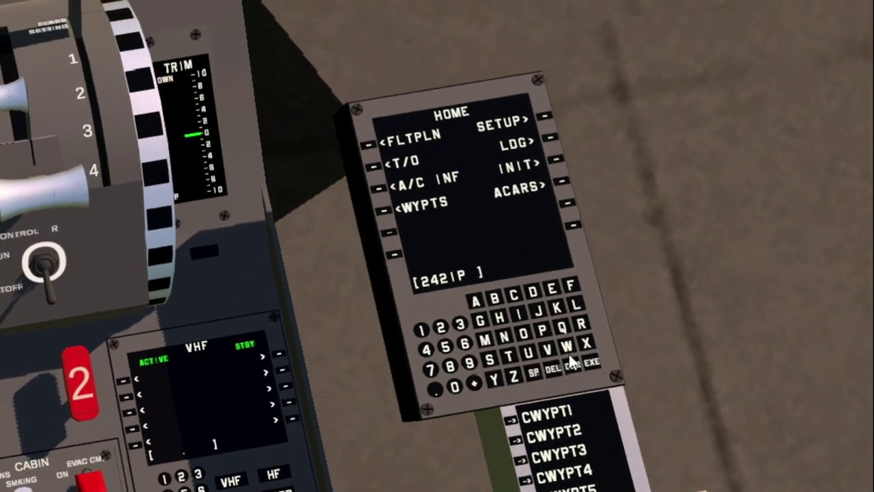
click(574, 373)
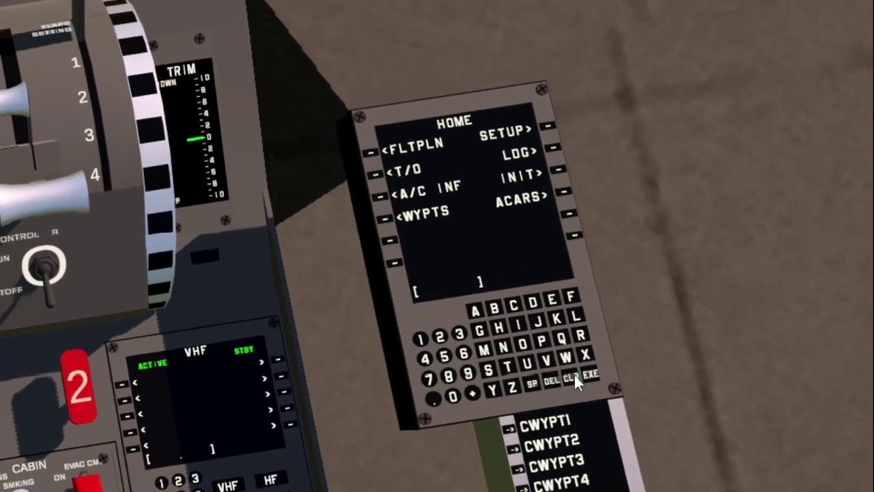
- Test the period and plus keys on the flight management unit by entering ..++, and clear the entry
click(434, 401)
click(434, 401)
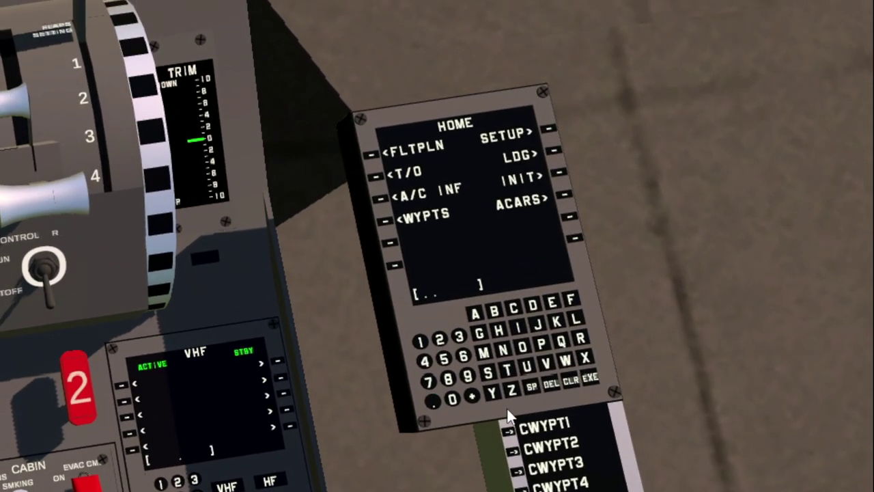
click(475, 395)
click(475, 395)
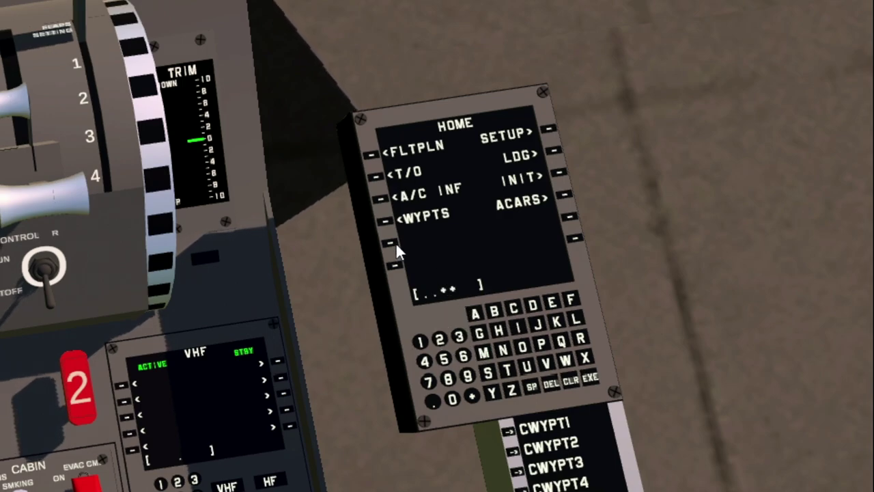
click(571, 380)
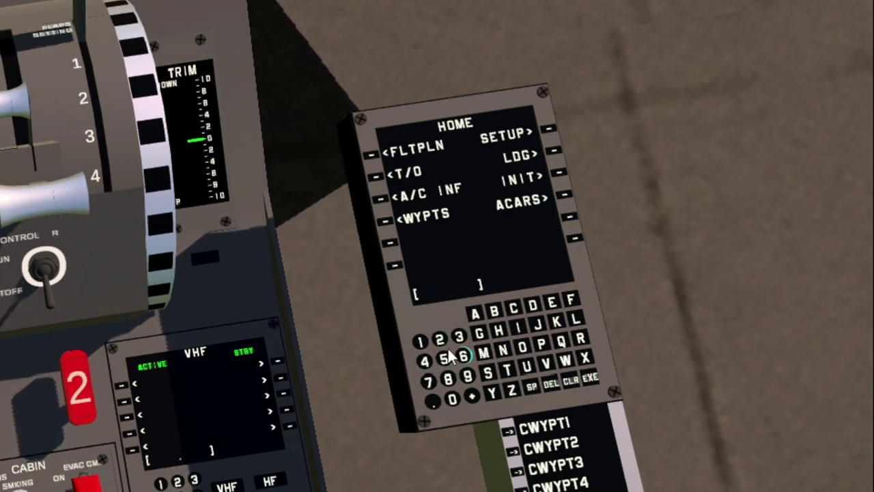
- Test a digit, letters, period and space together by entering 1G. J on the flight management unit
click(420, 341)
click(480, 333)
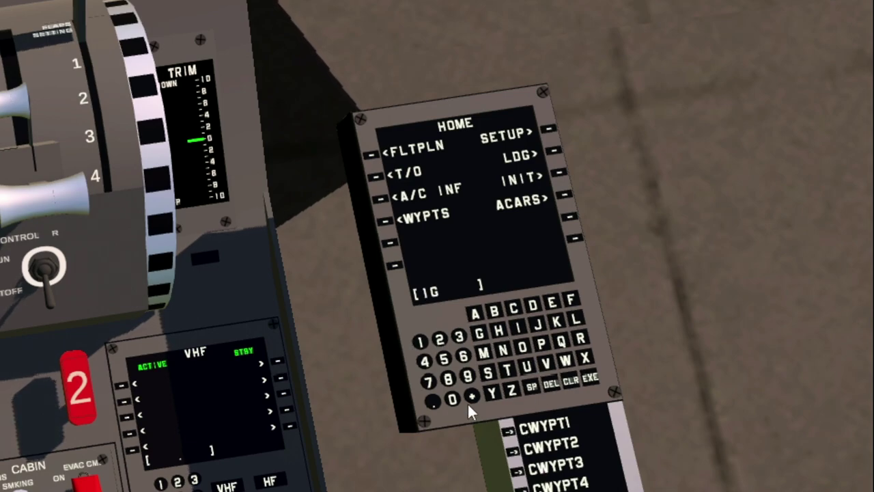
click(435, 402)
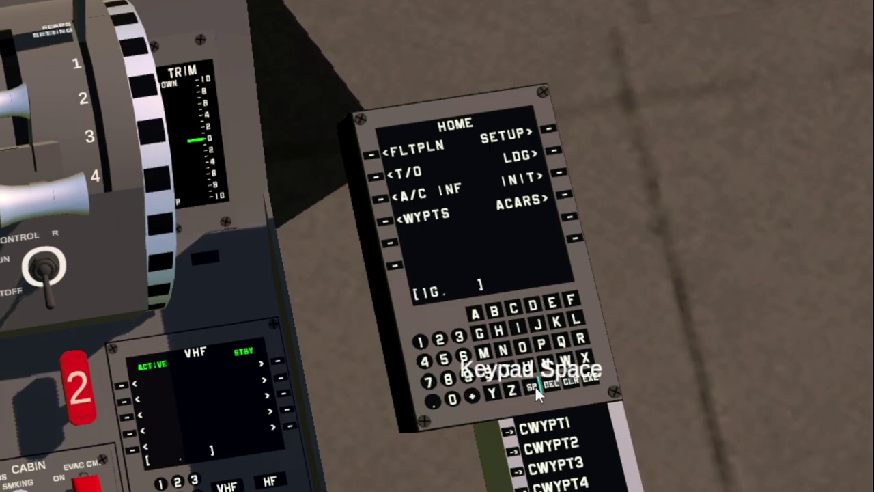
click(537, 329)
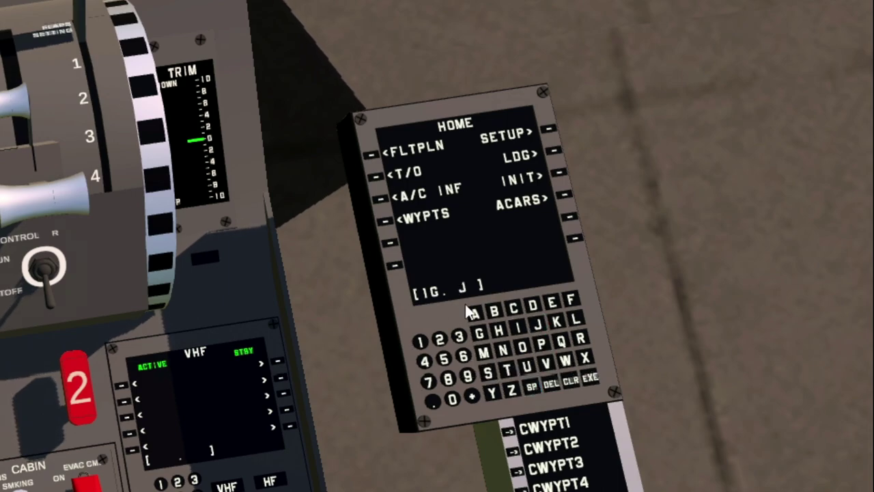